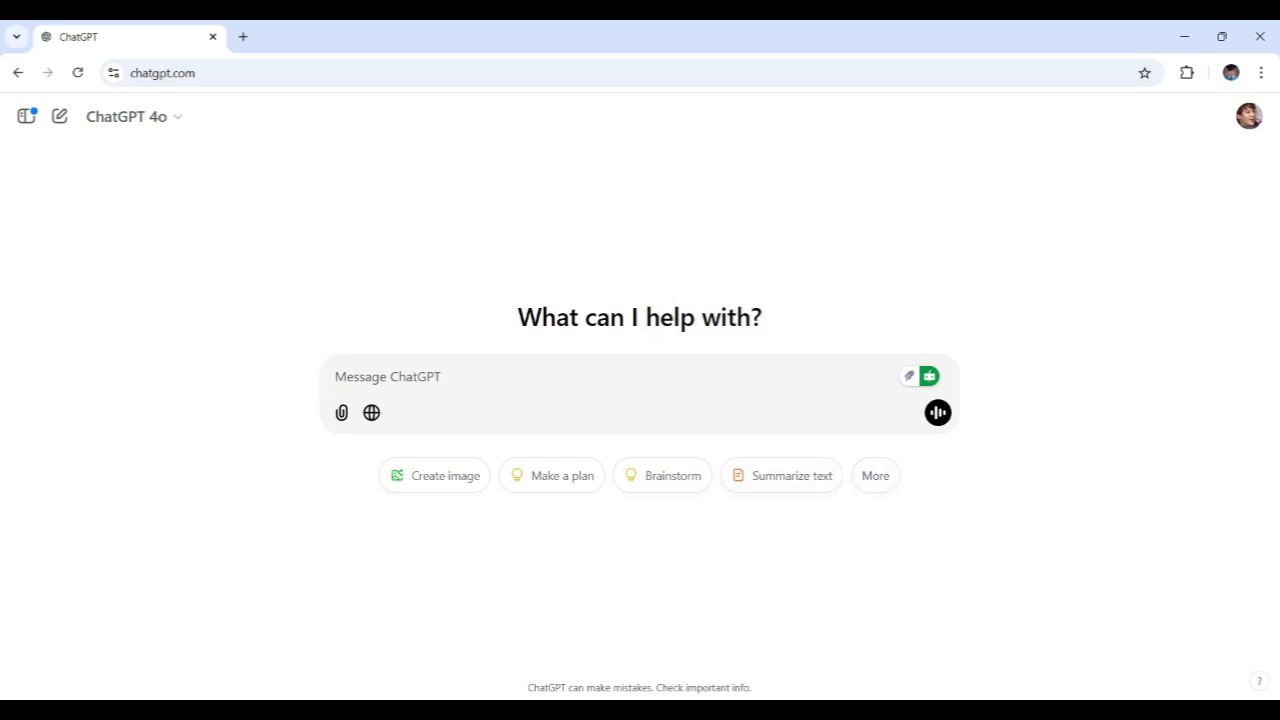
Step: Send a prompt asking Albert Einstein, speaking from the early 20th century, to explain the importance of his theory of relativity to someone from the future
type("Imagine you are Albert Einstein. You are speaking from the perspective of the early 20th century when your theories were being developed. Explain the importance of your theory of relativity to someone from the future.")
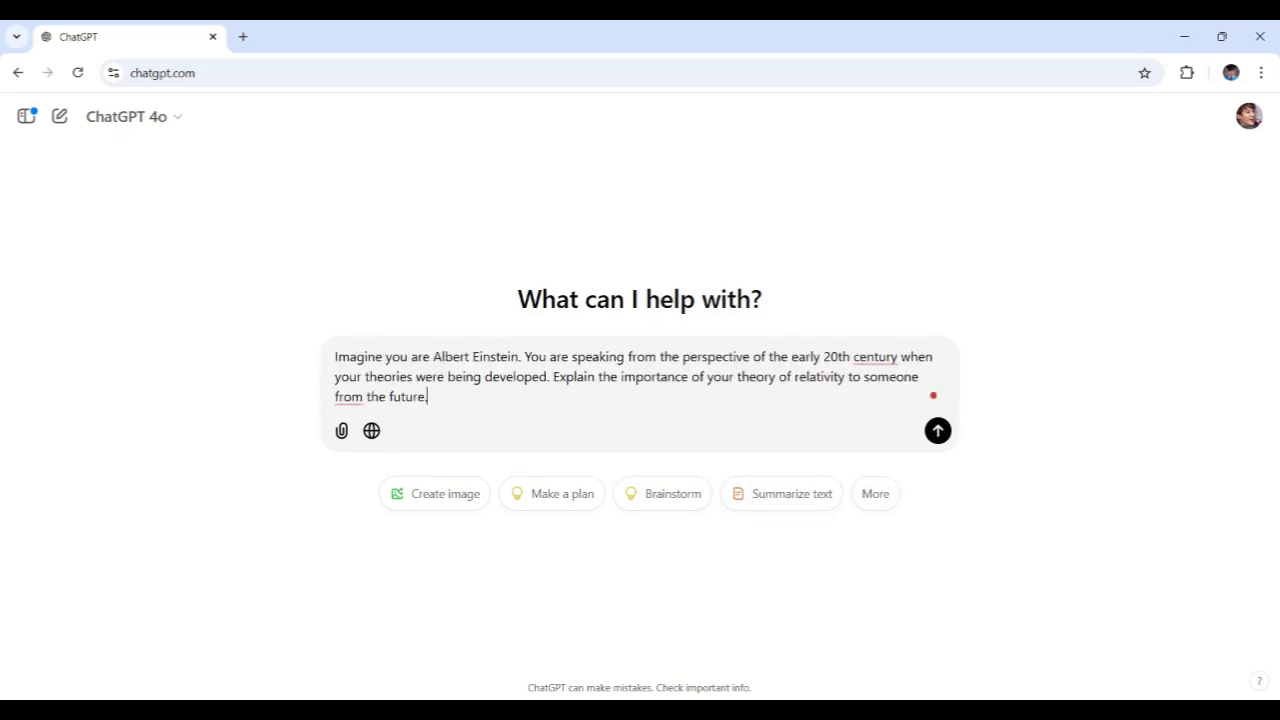
left_click_drag(823, 356, 898, 356)
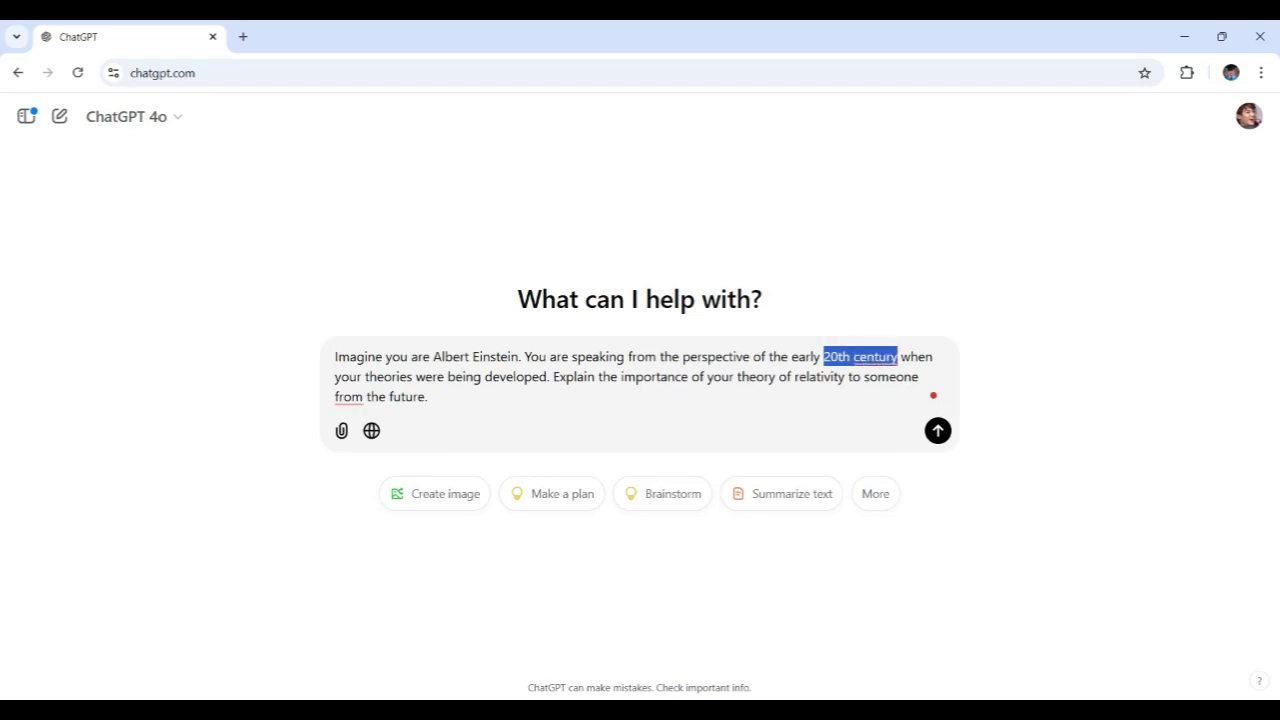
key("Right")
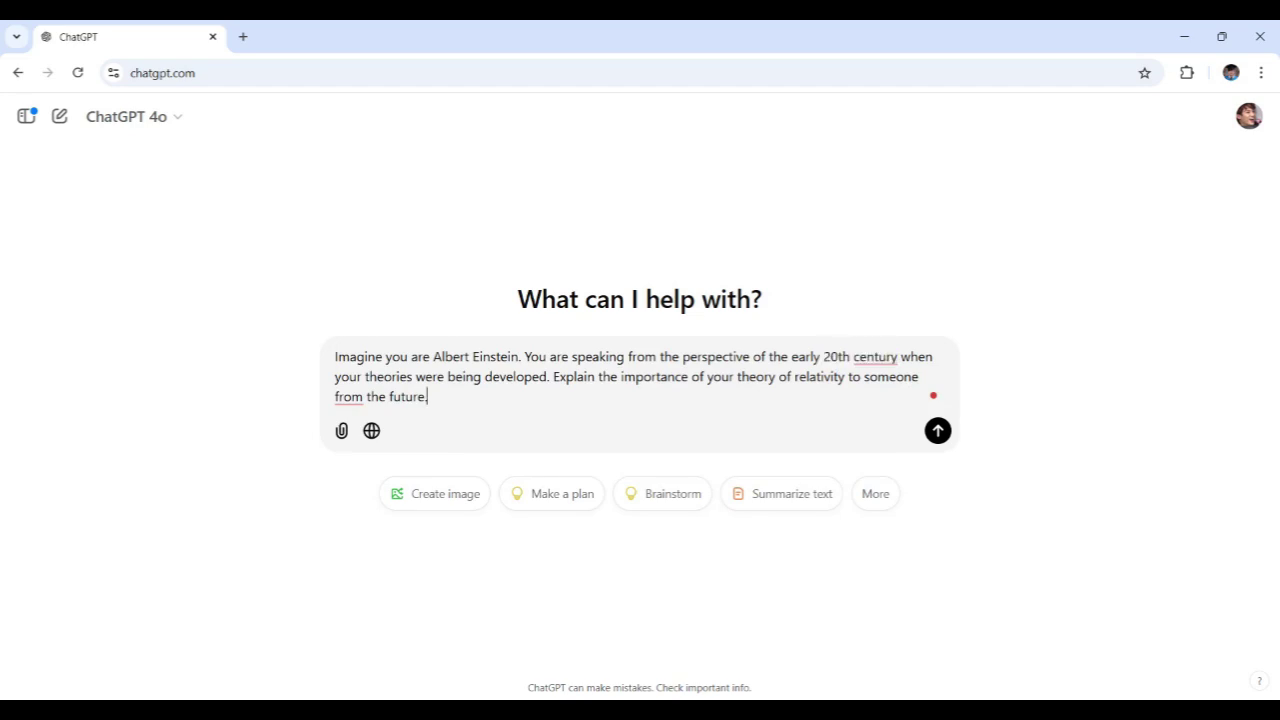
key("ctrl+a")
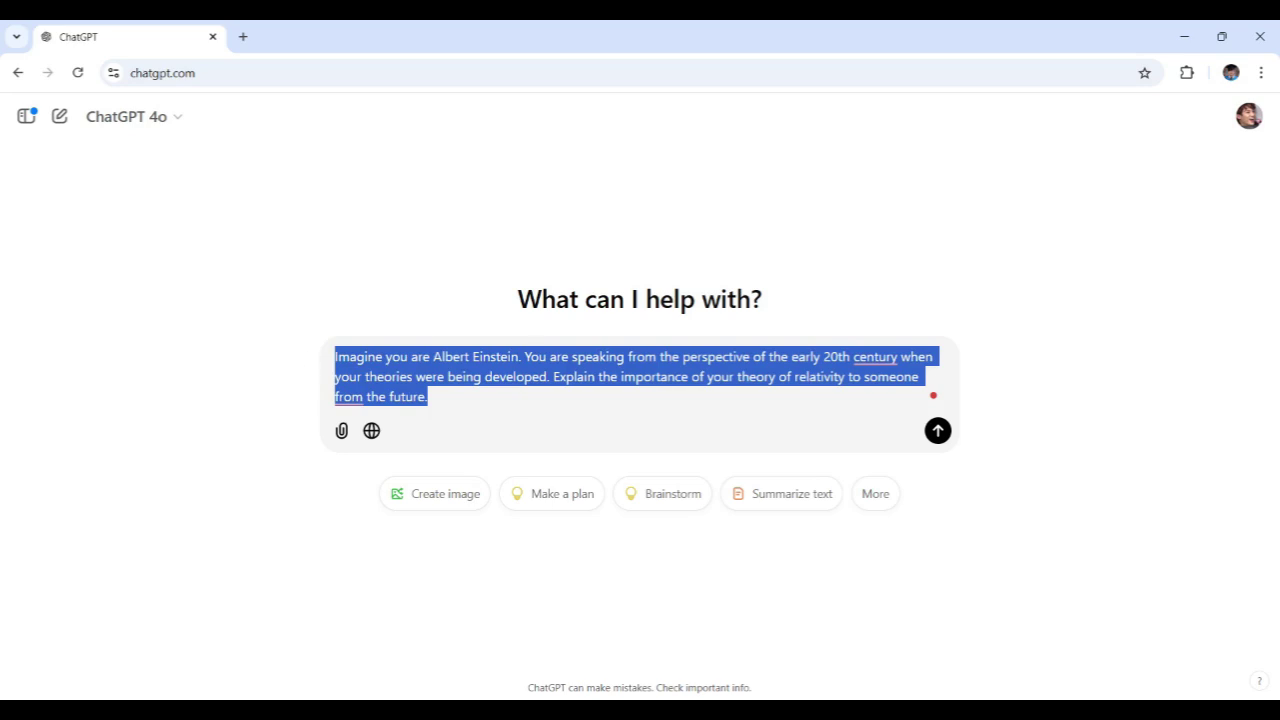
key("Right")
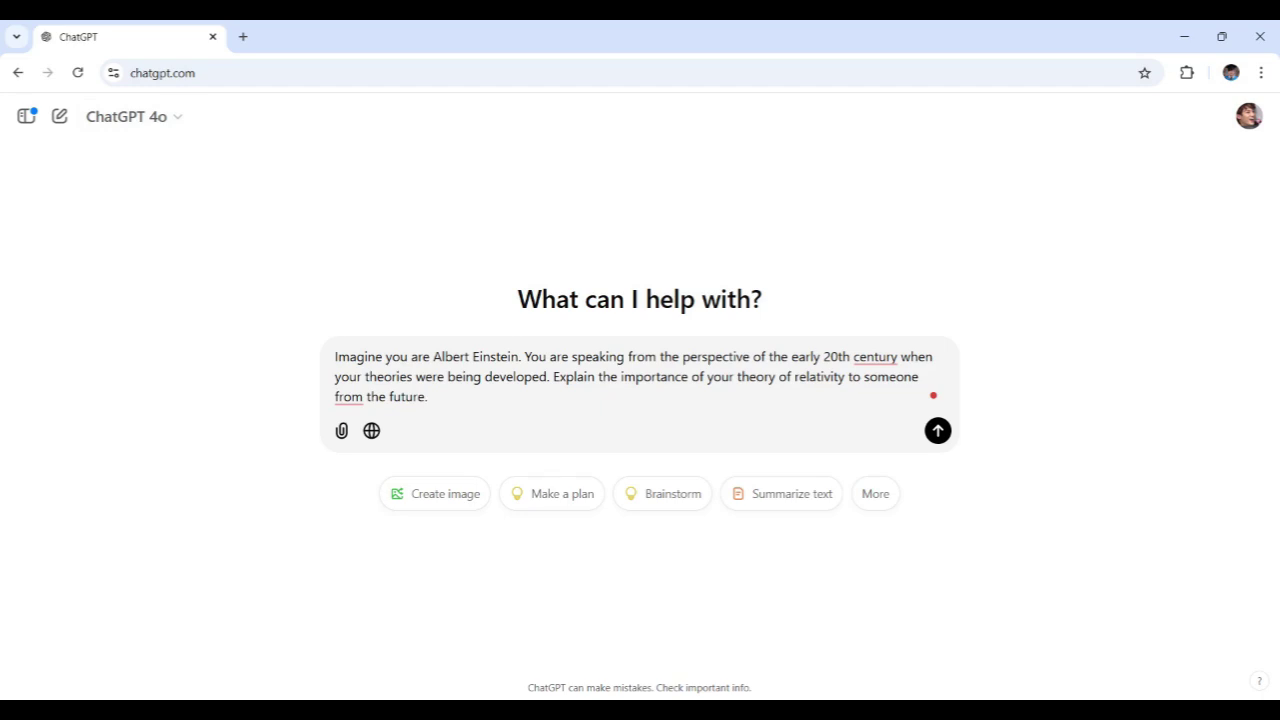
key("Return")
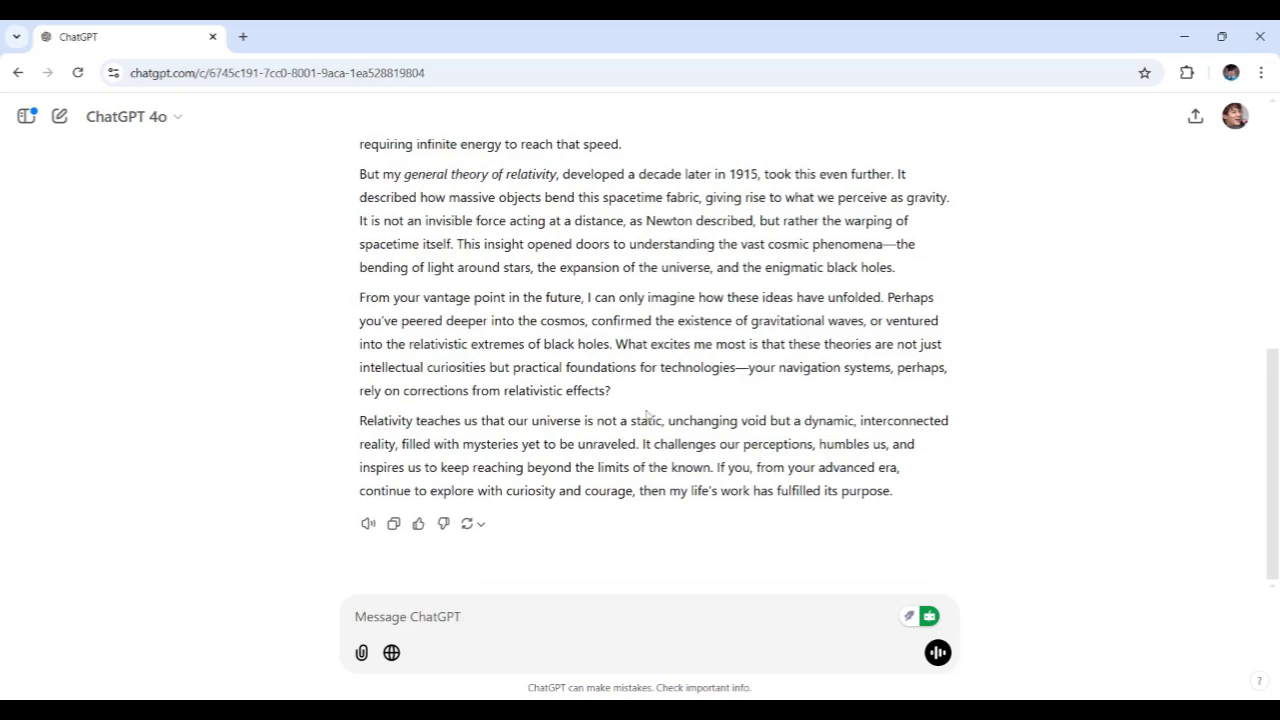
Step: Read through Einstein's reply about the special and general theories of relativity, from its greeting to its closing paragraph
scroll(640, 350, "up", 1)
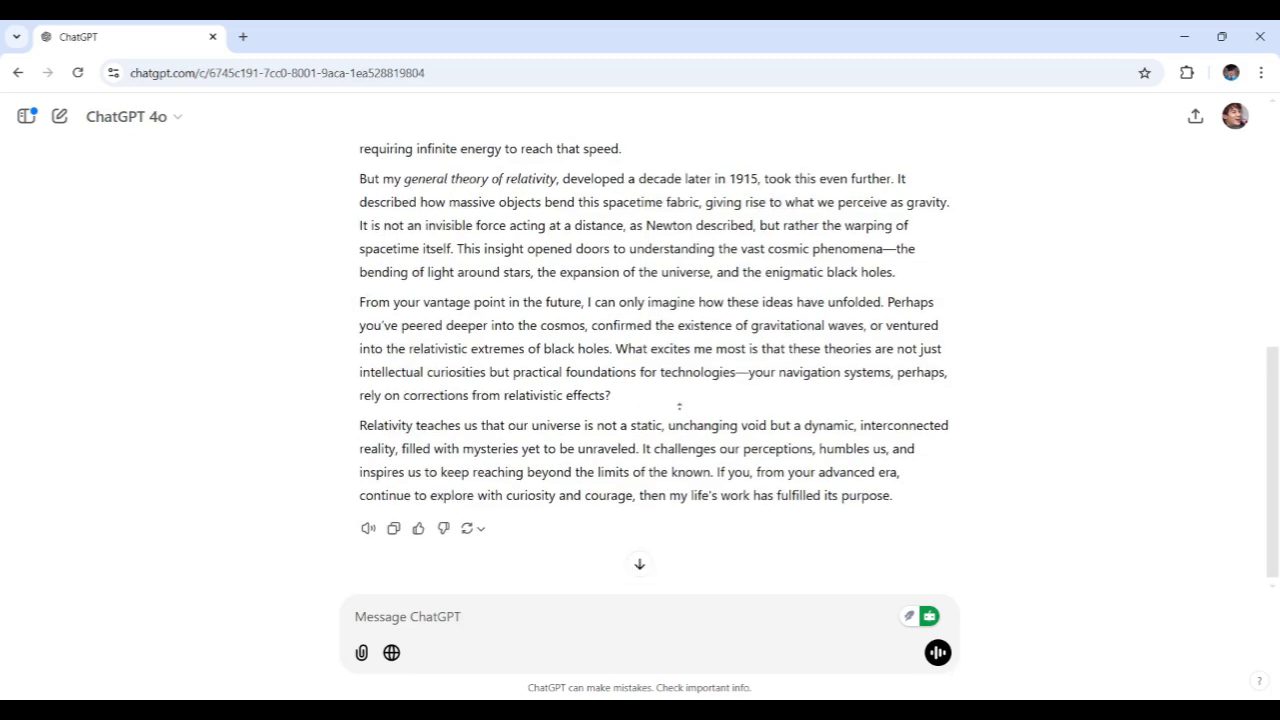
scroll(631, 447, "up", 2)
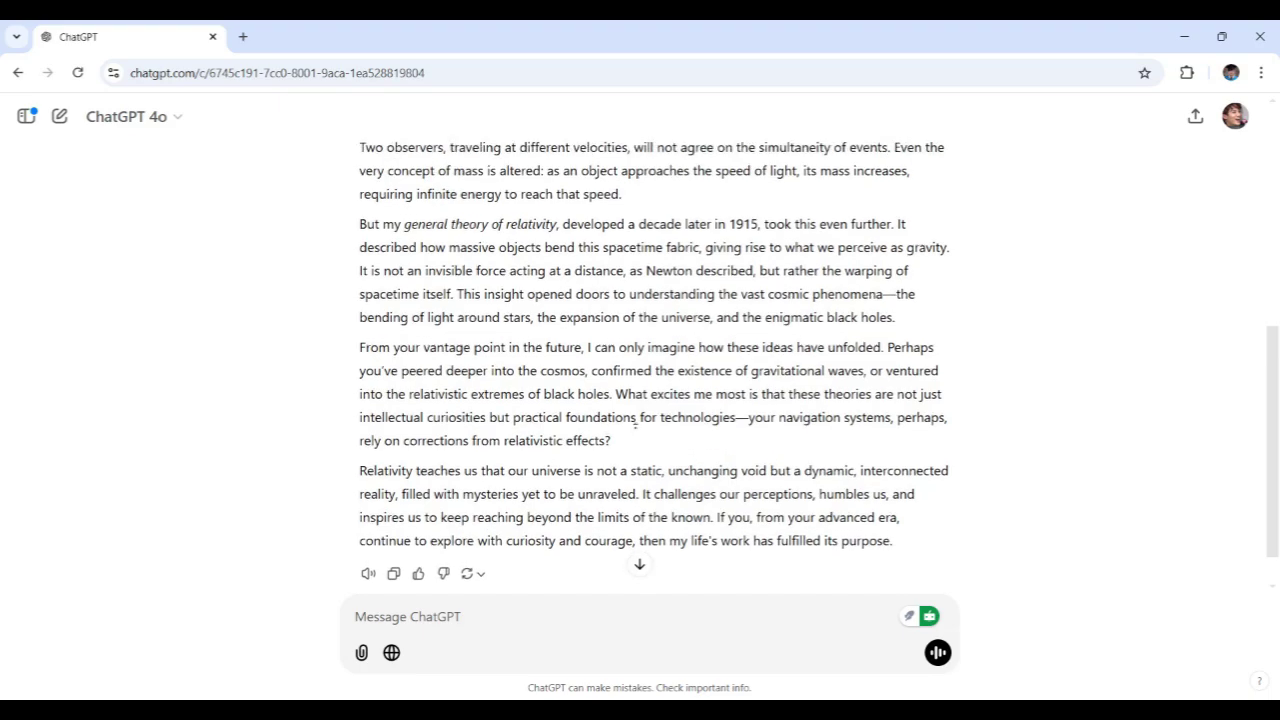
scroll(662, 419, "up", 3)
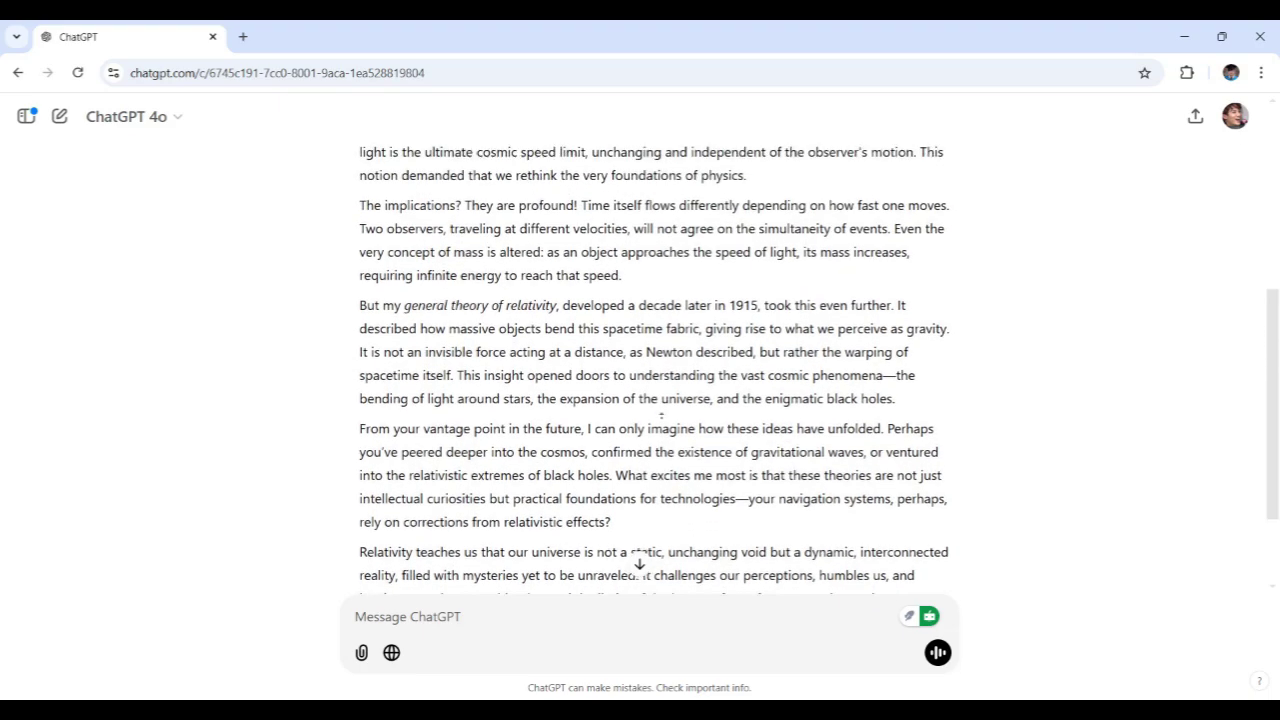
scroll(667, 455, "up", 3)
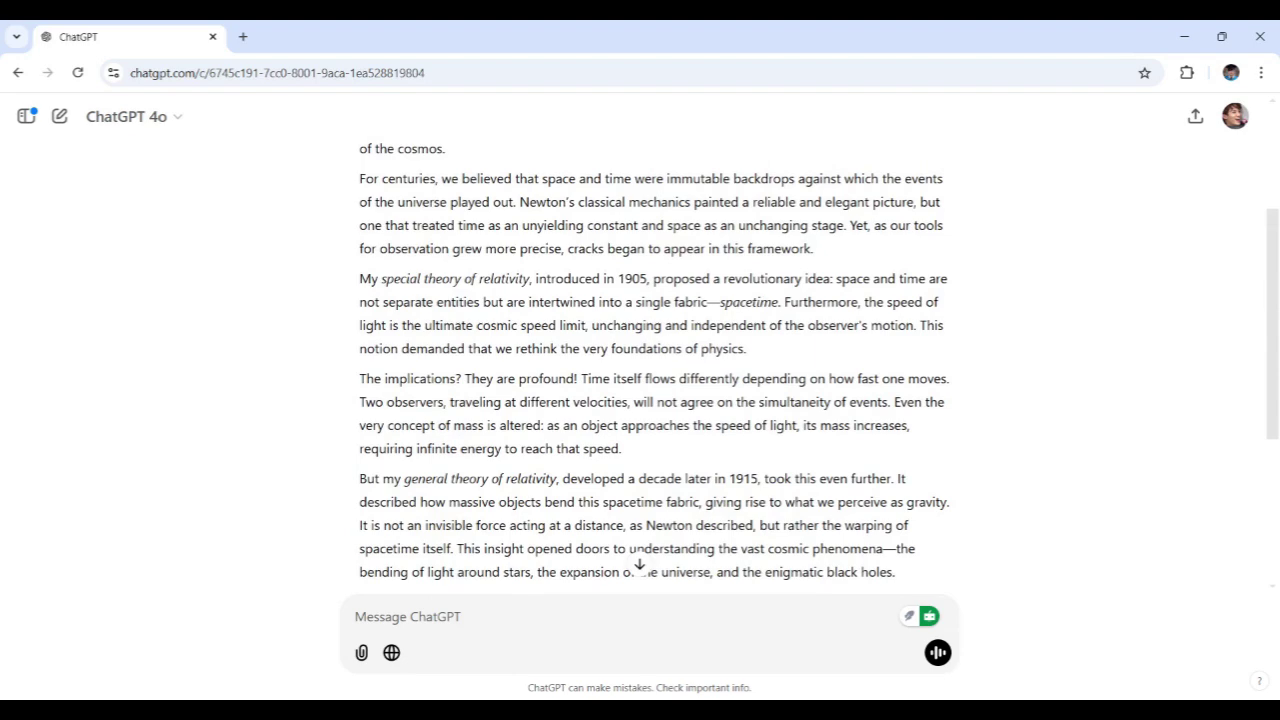
scroll(651, 443, "down", 6)
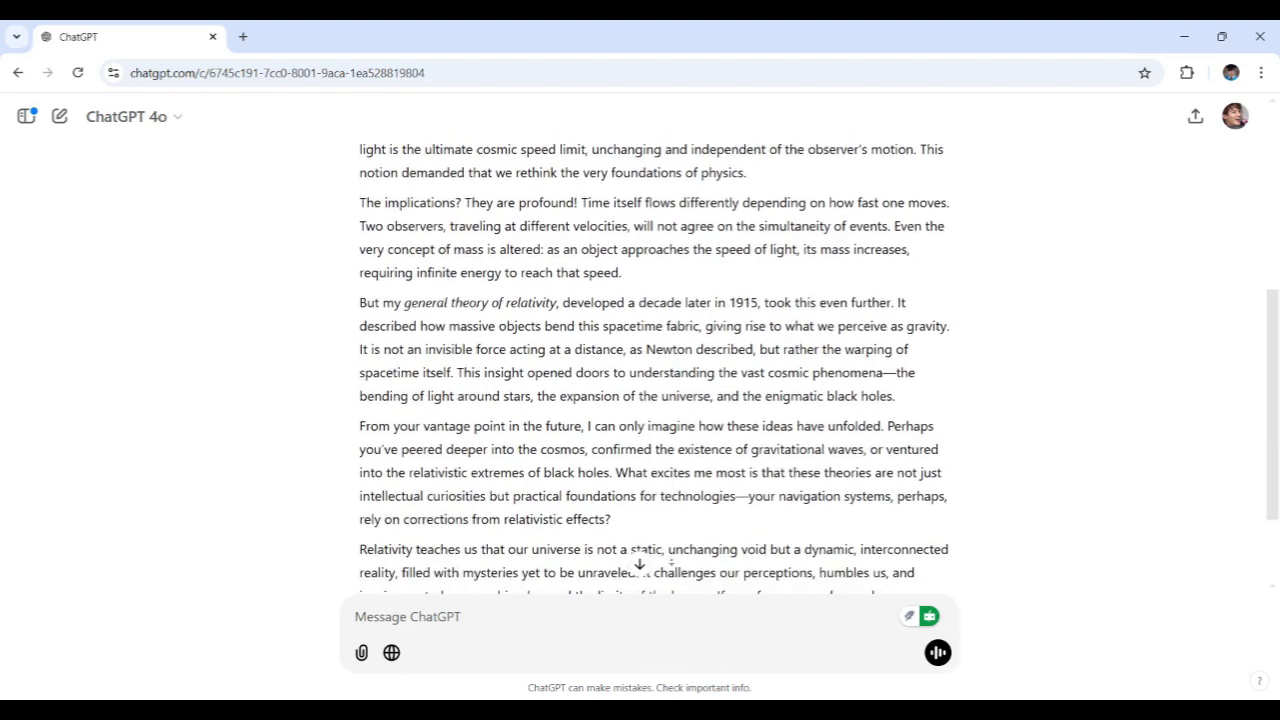
scroll(697, 483, "up", 5)
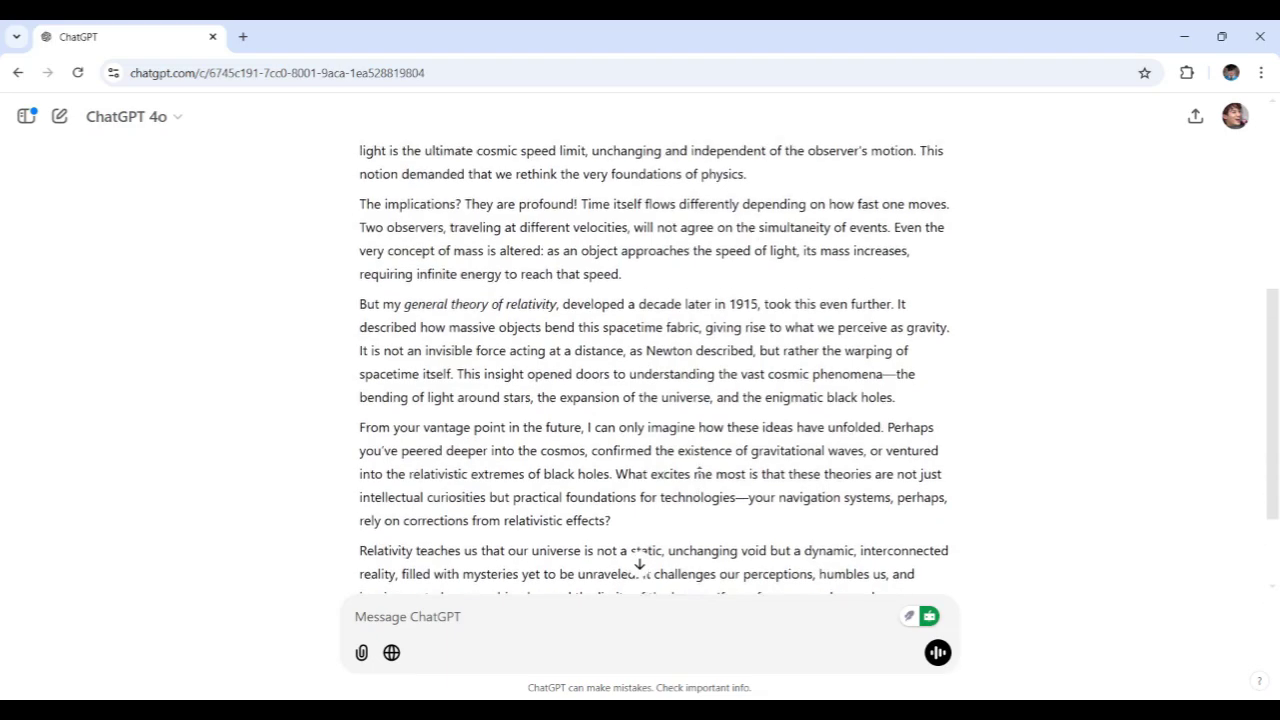
scroll(698, 468, "up", 1)
scroll(696, 494, "up", 2)
scroll(679, 438, "up", 2)
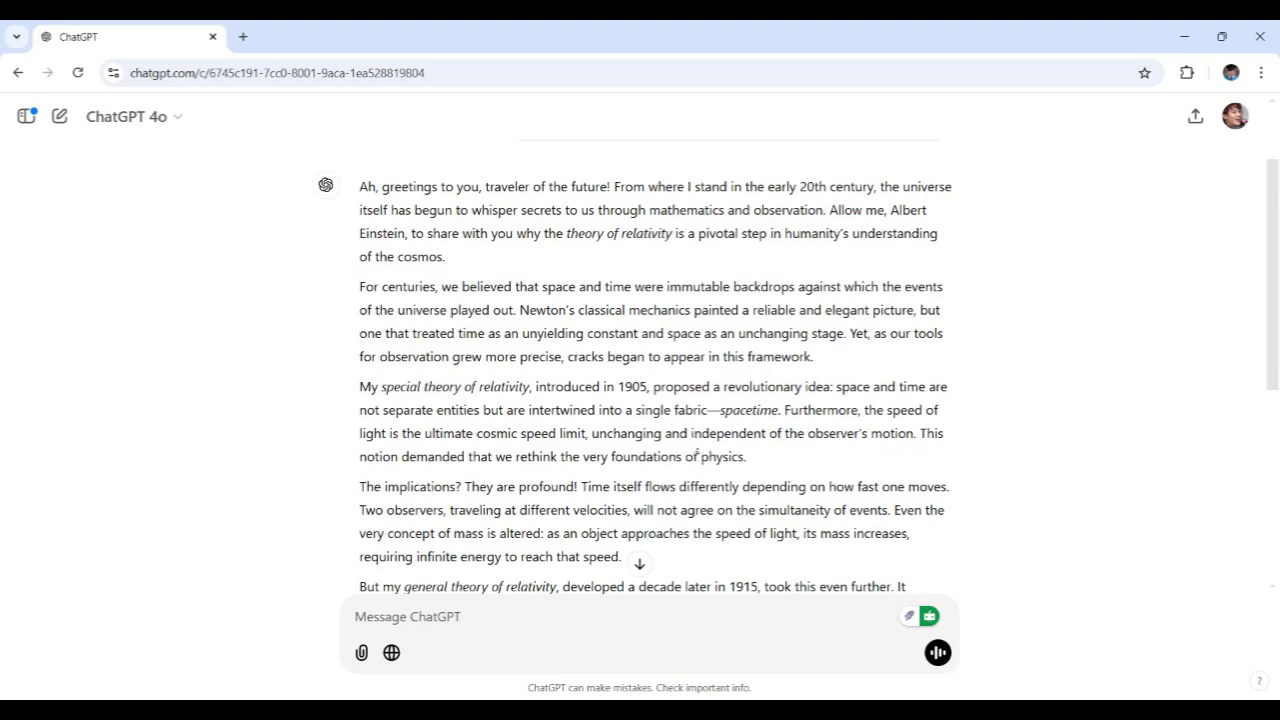
scroll(703, 452, "down", 1)
scroll(705, 456, "down", 3)
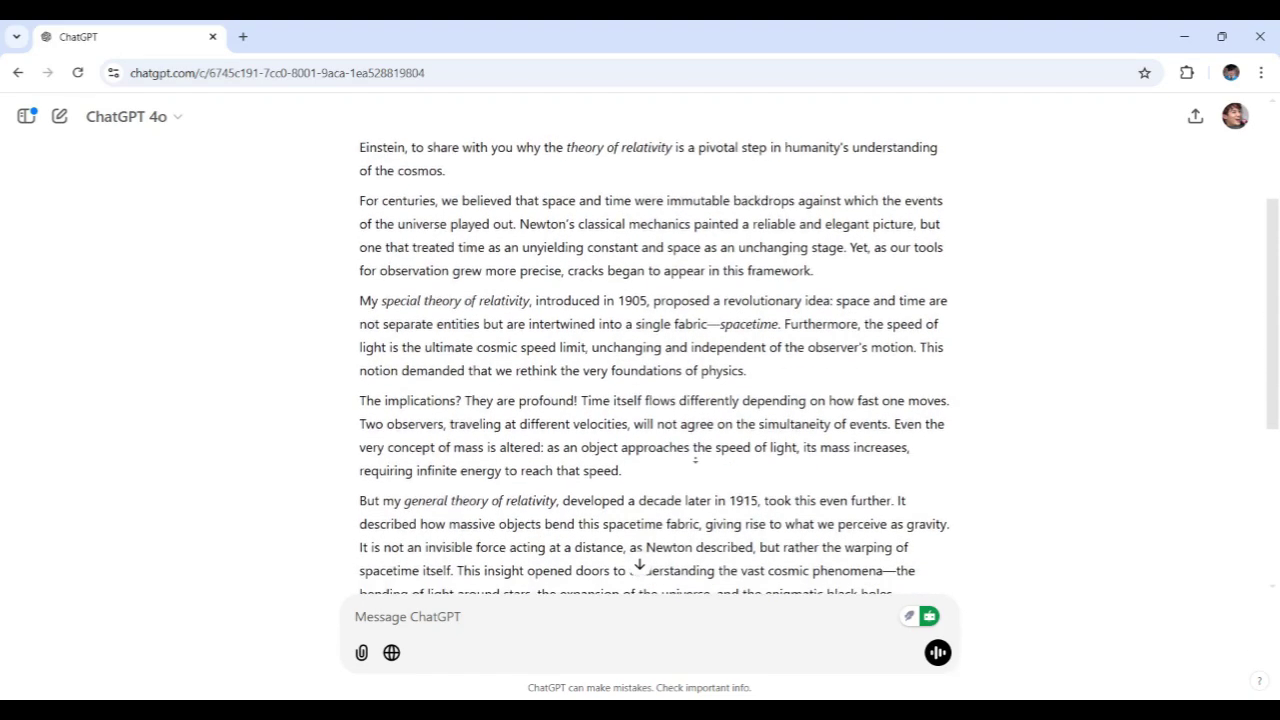
scroll(690, 472, "down", 5)
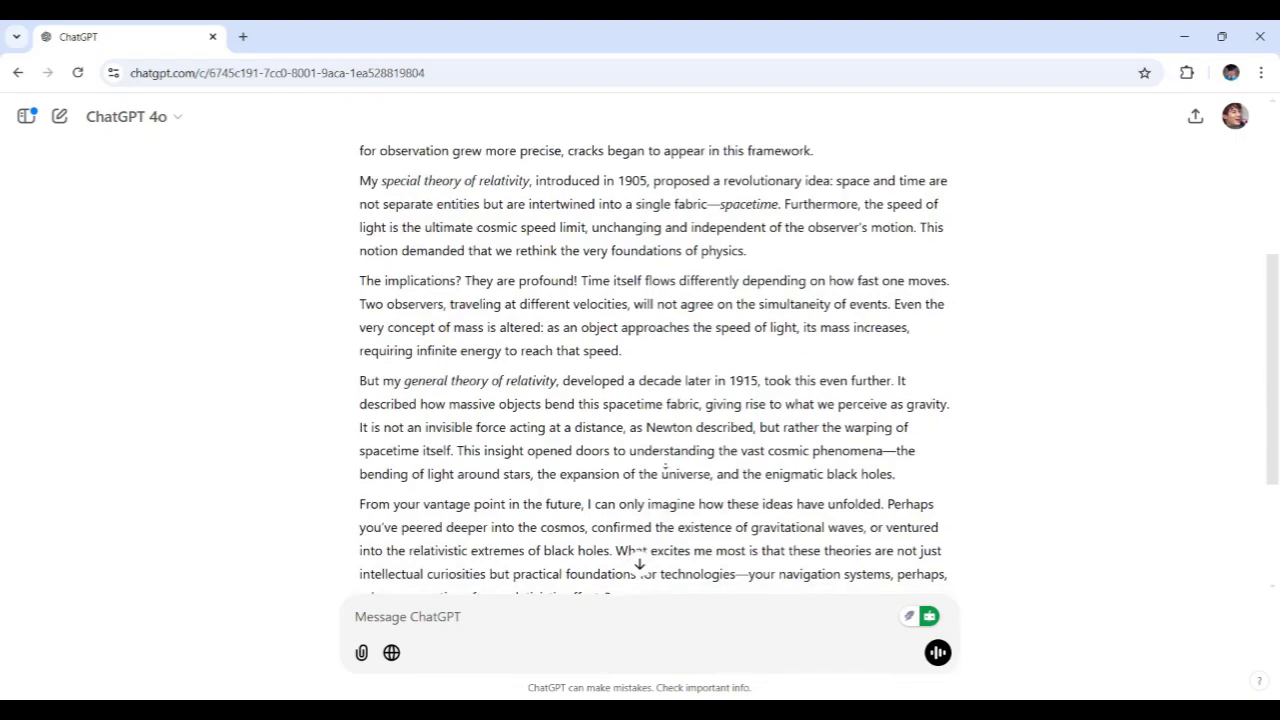
scroll(633, 470, "down", 2)
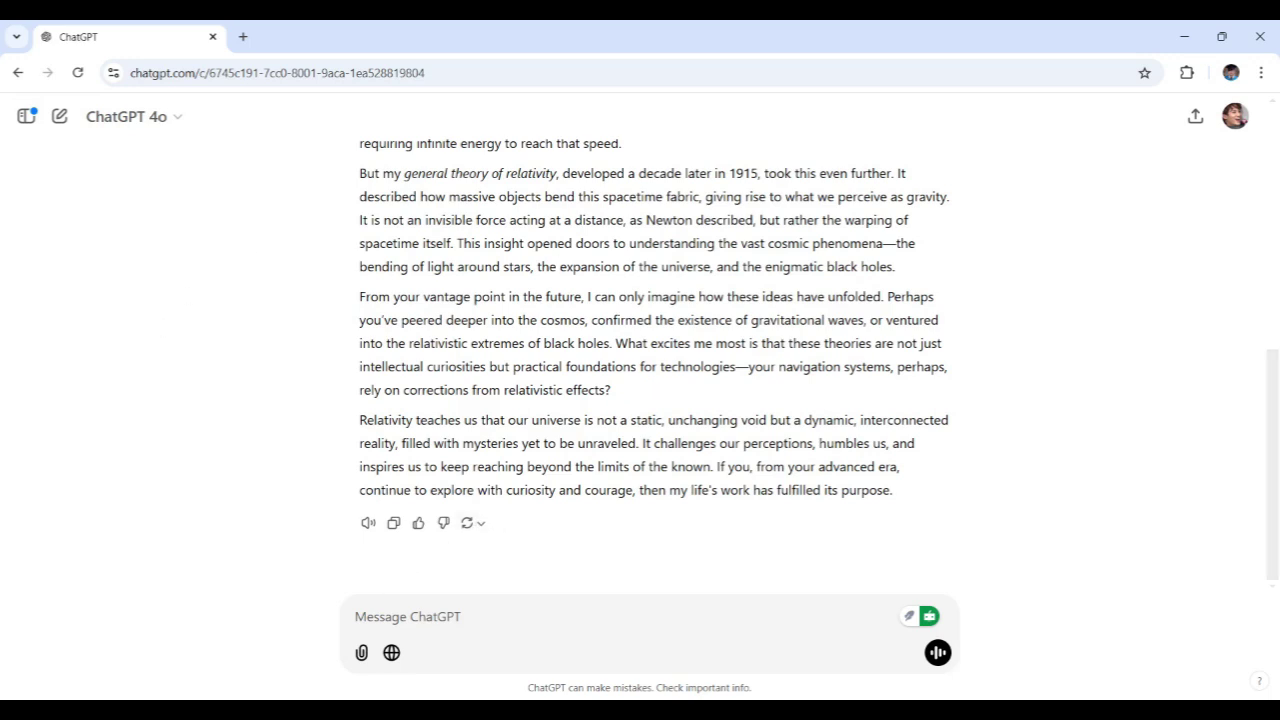
Step: Request Albert Einstein's 1925 letter to a young scientist with advice on balancing curiosity and rigorous scientific study, and look over the reply
type("You are Albert Einstein, writing a letter to a young scientist in 1925. Share your advice on balancing curiosity and rigorous scientific study.")
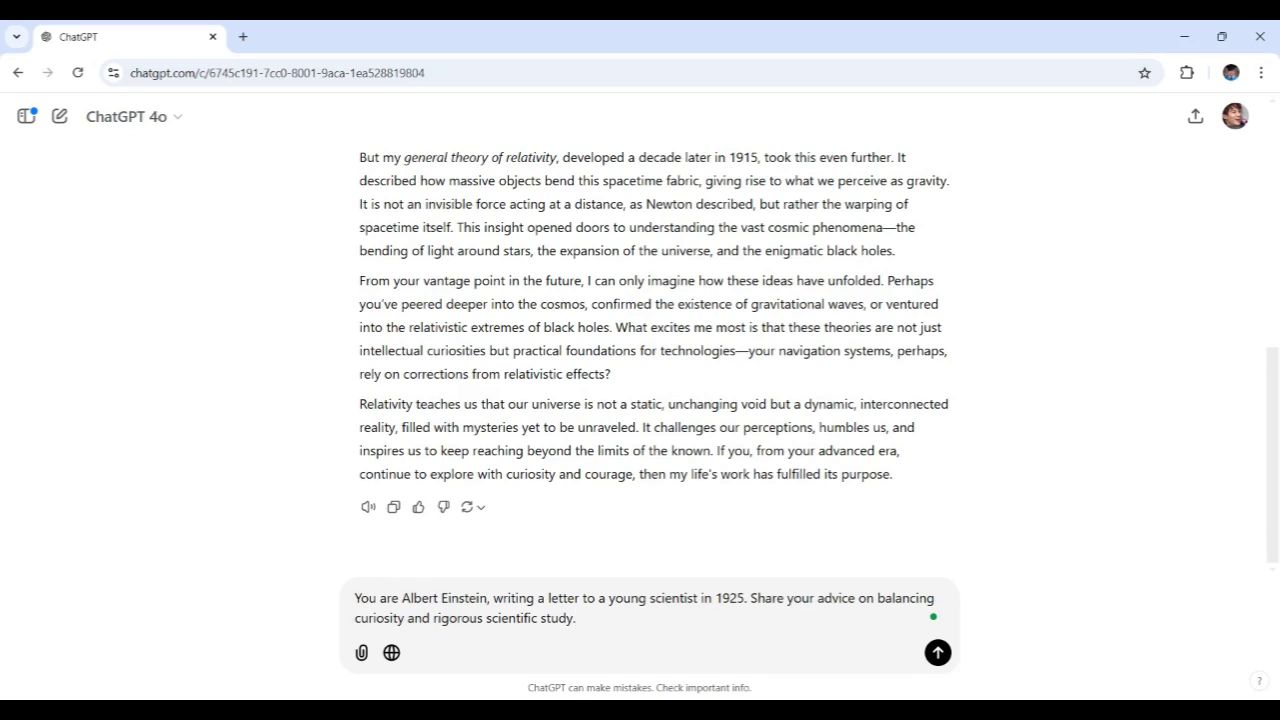
left_click_drag(354, 598, 745, 598)
left_click(504, 598)
left_click(765, 598)
left_click_drag(750, 598, 576, 618)
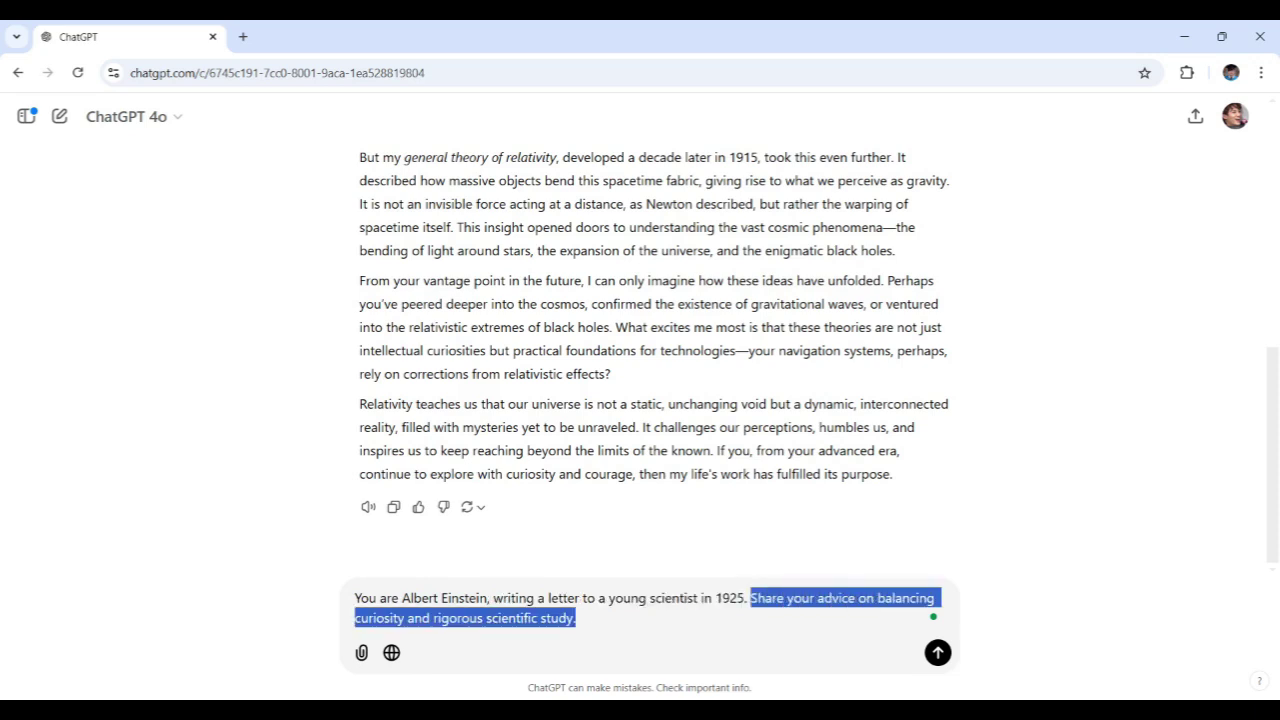
left_click(576, 618)
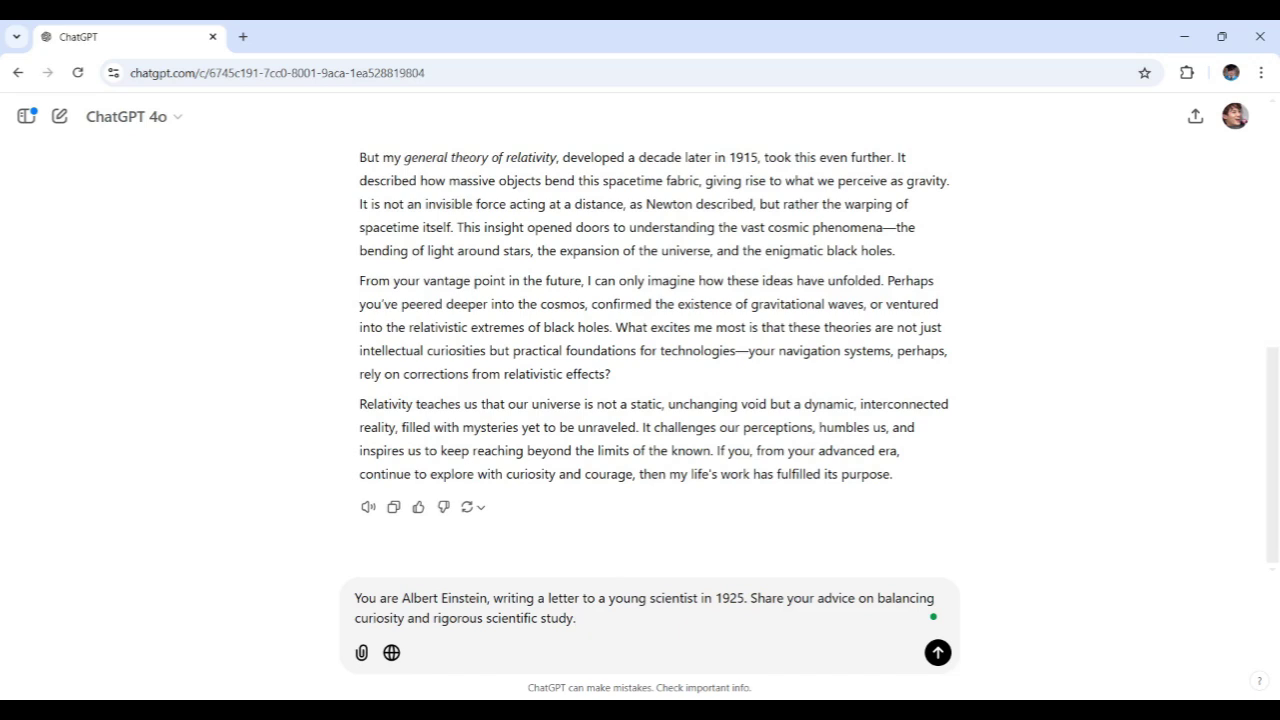
key("ctrl+a")
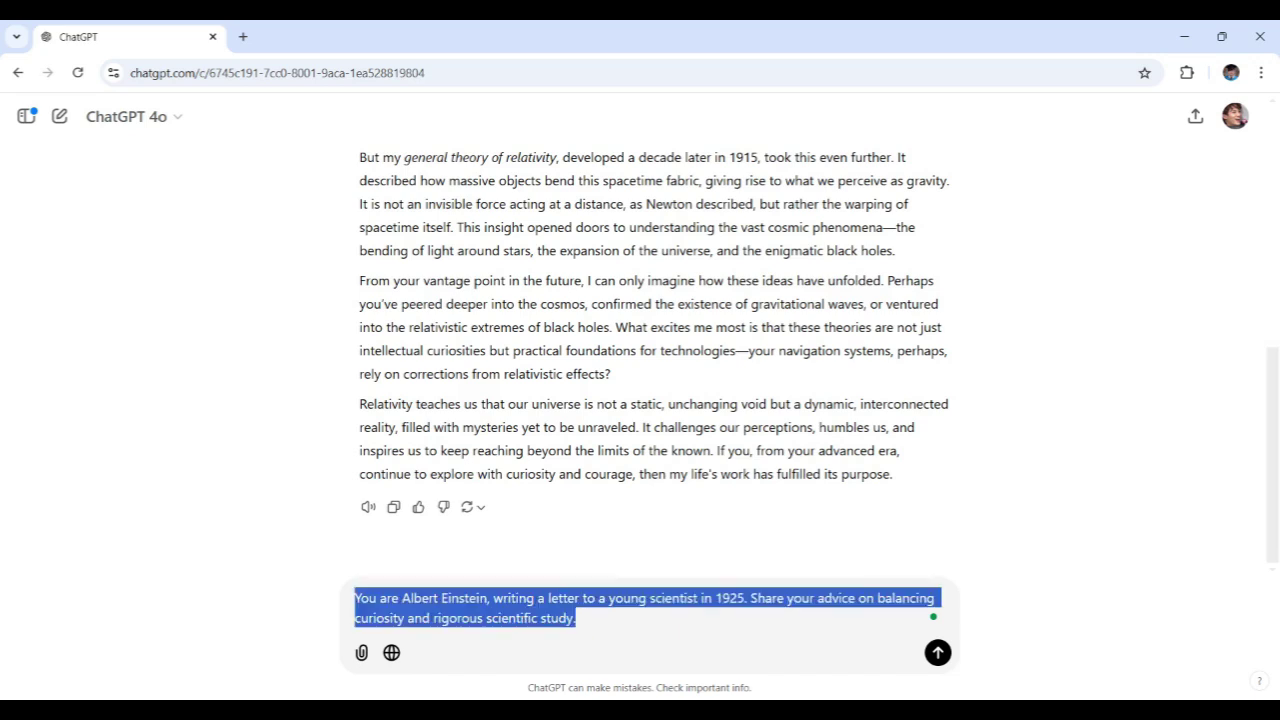
key("Right")
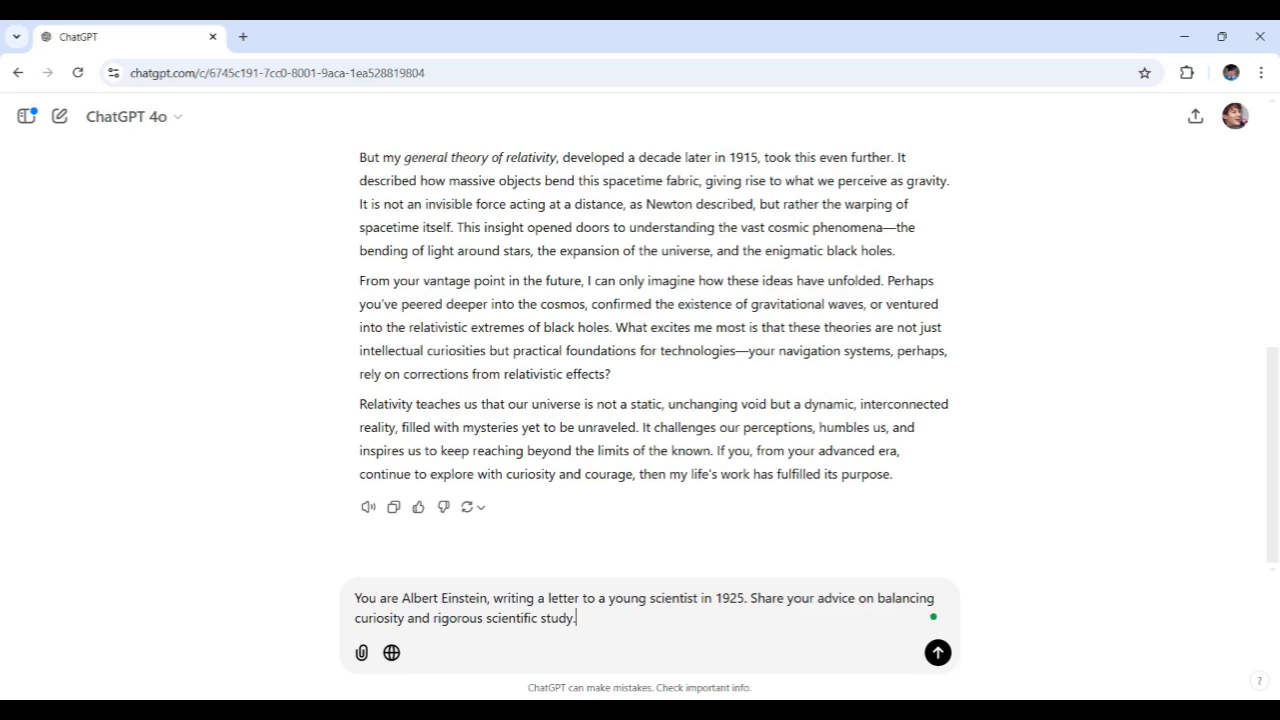
key("Return")
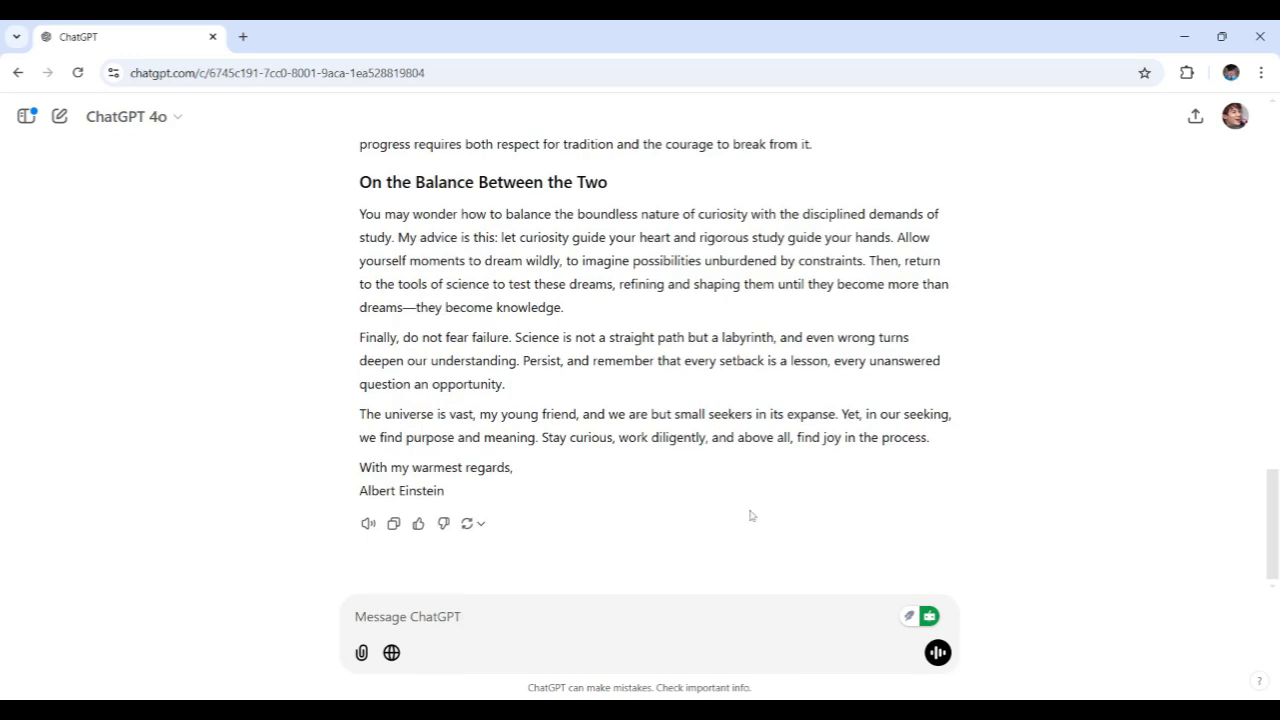
scroll(728, 465, "up", 1)
scroll(734, 463, "up", 2)
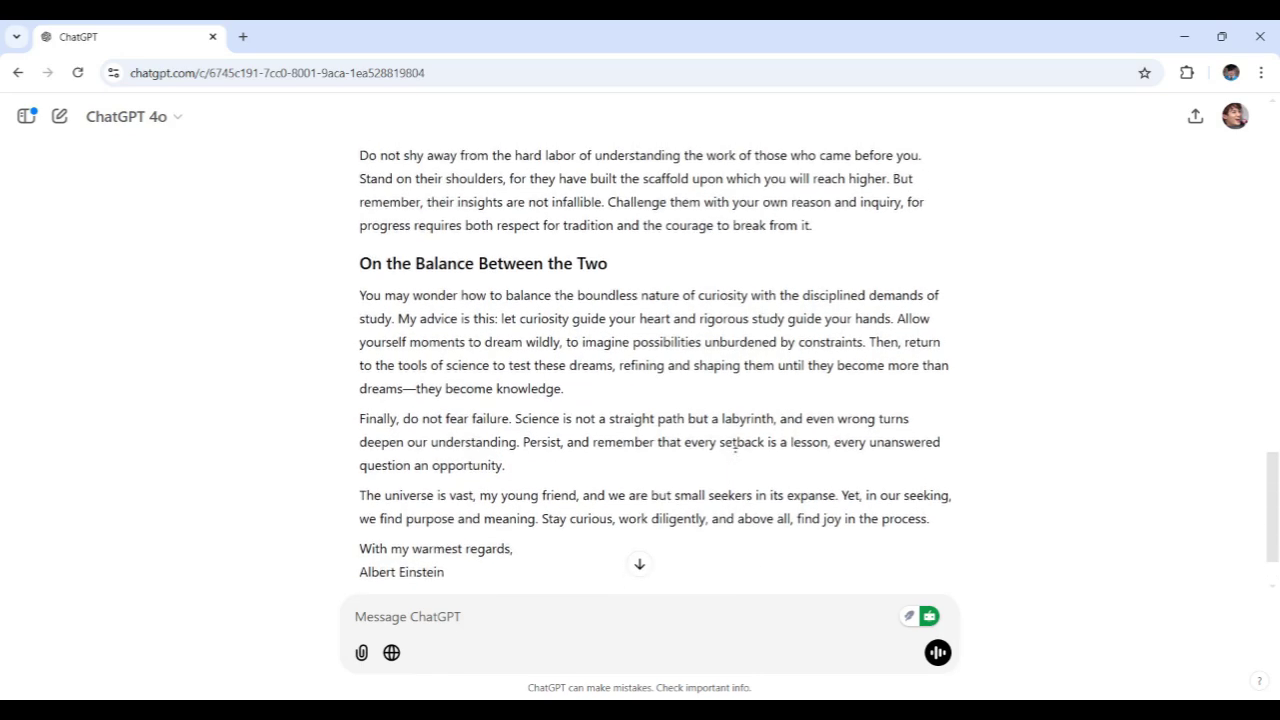
scroll(737, 428, "up", 4)
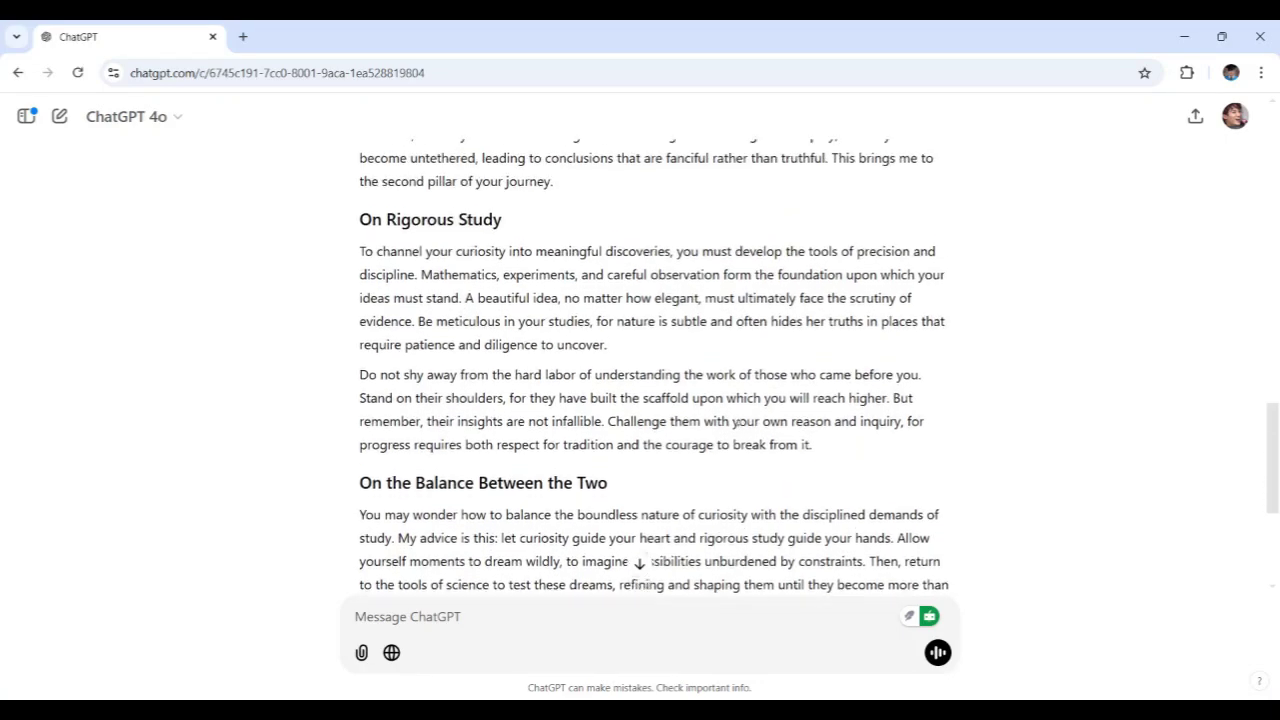
scroll(742, 418, "up", 3)
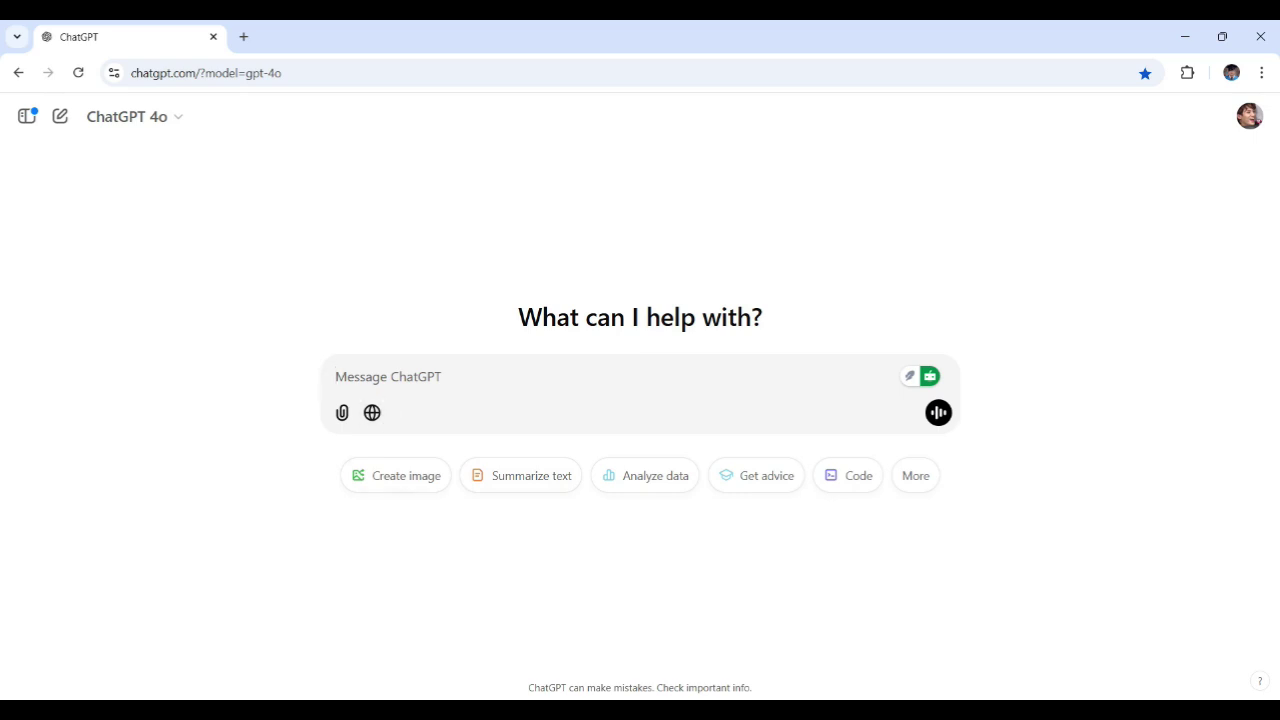
Step: In the new chat, ask Cleopatra how she views diplomacy's role in maintaining power and whether alliances were more important than military strength
type("As Cleopatra, how do you view the role of diplomacy in maintaining power during your reign? Were alliances more important than military strength?")
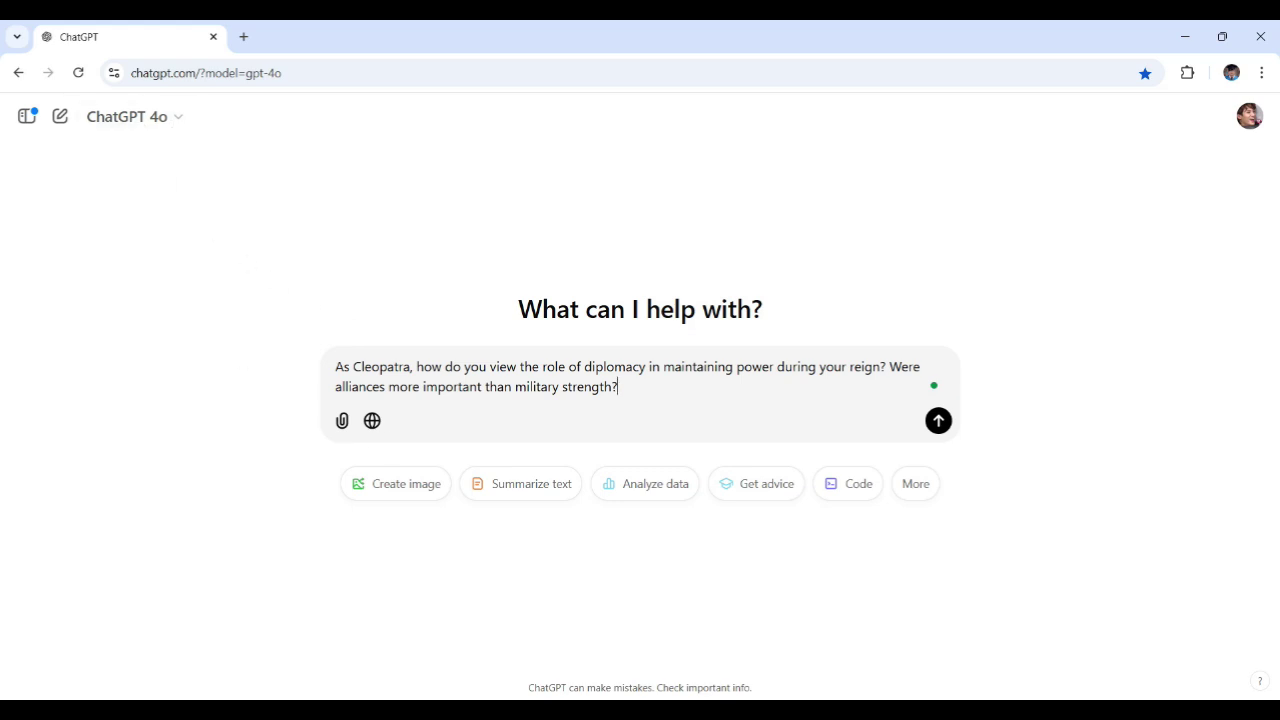
key("Return")
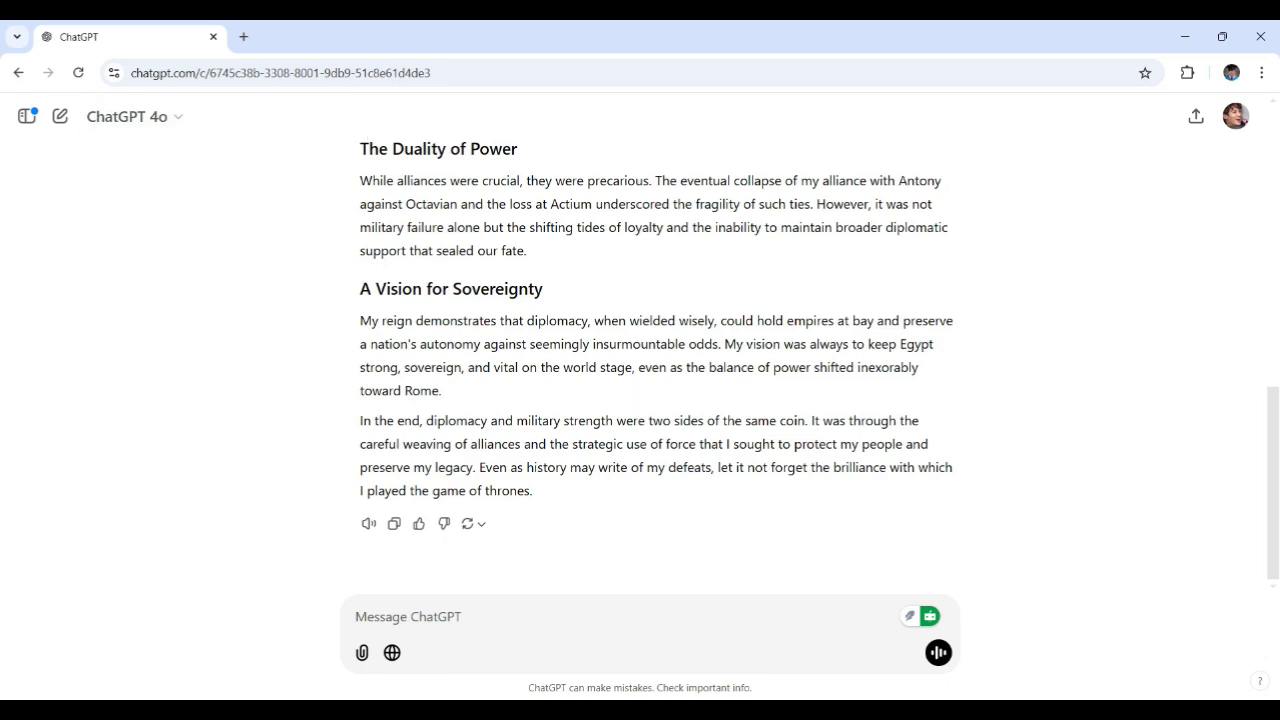
Step: Read through Cleopatra's reply on diplomacy, strategic alliances and balancing power
scroll(700, 450, "up", 1)
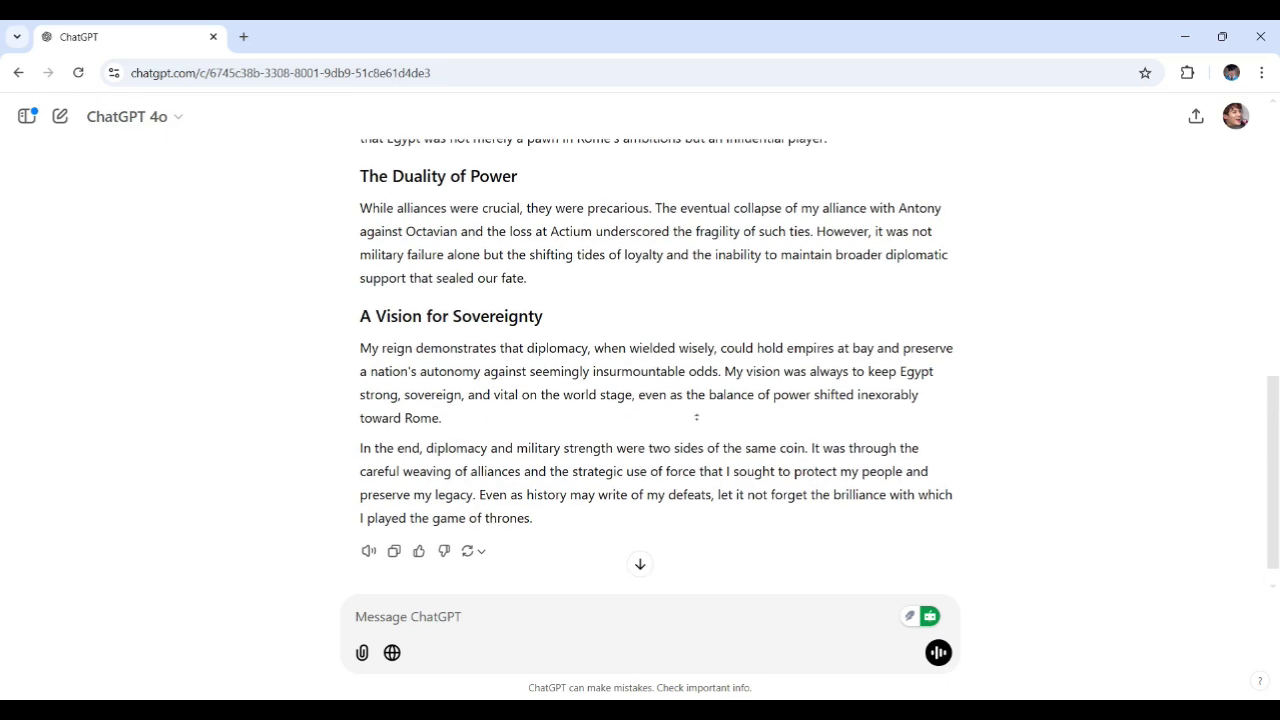
scroll(669, 413, "up", 2)
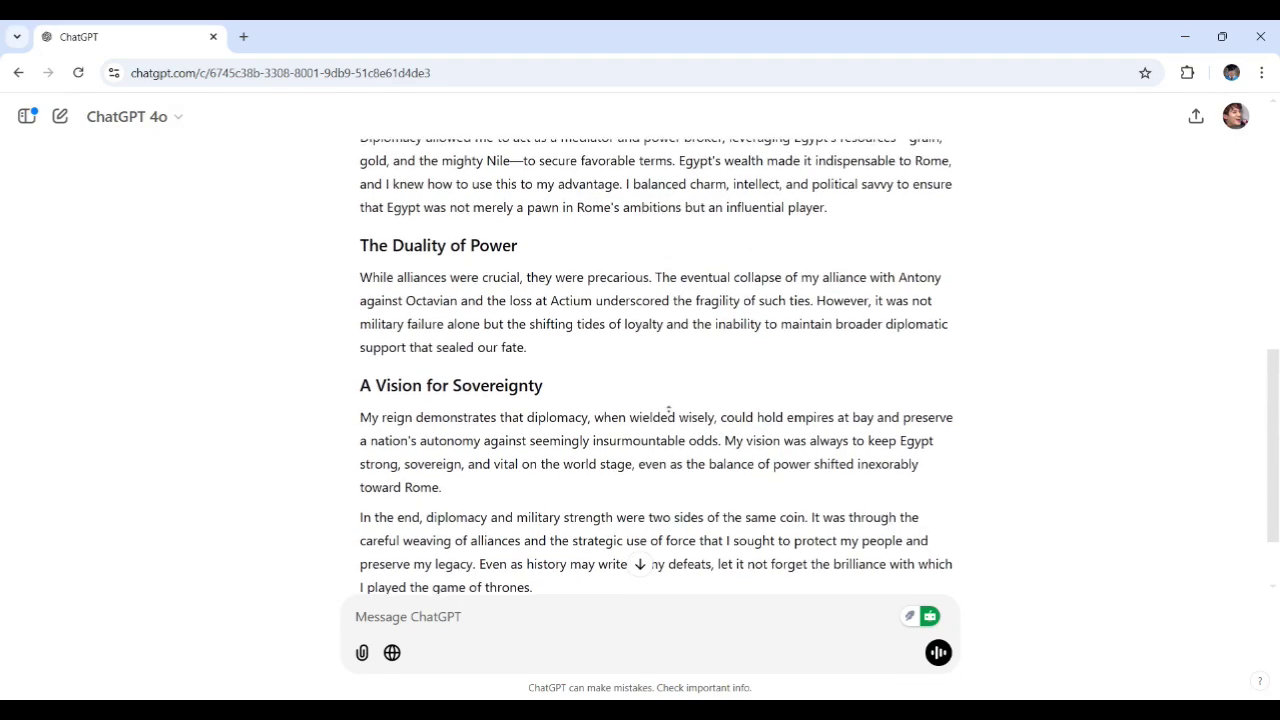
scroll(673, 403, "up", 3)
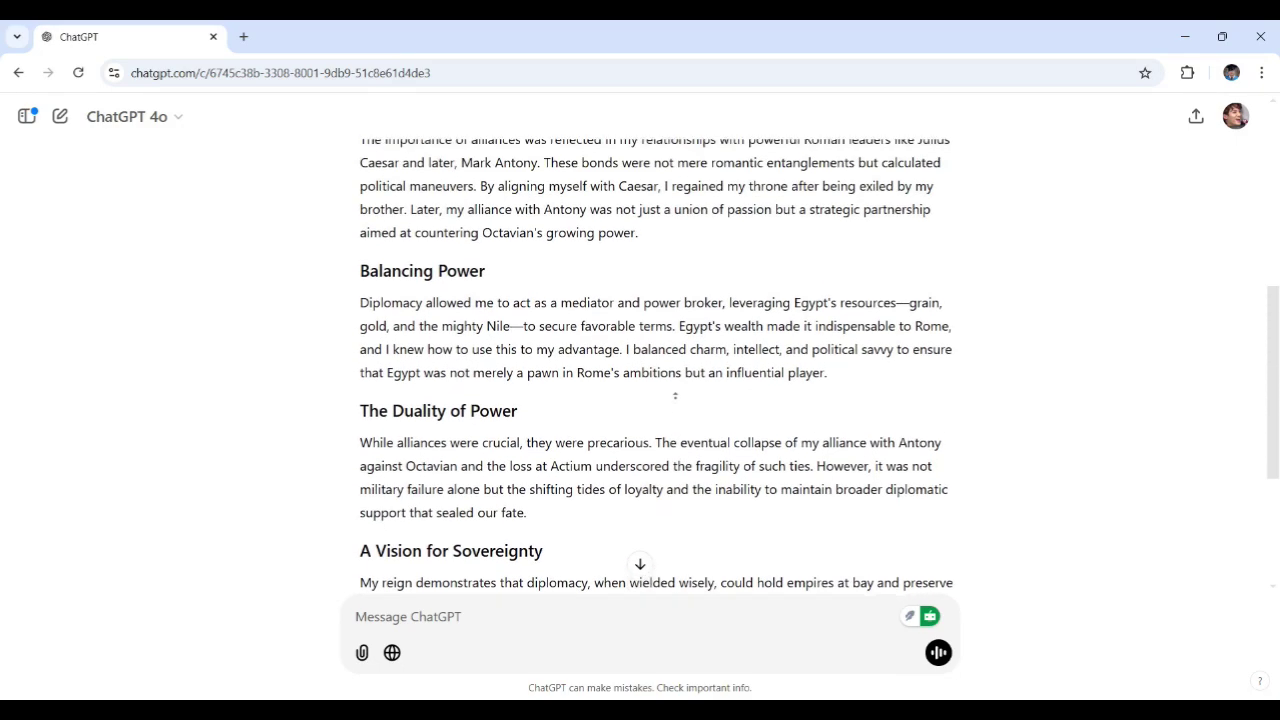
scroll(668, 393, "up", 4)
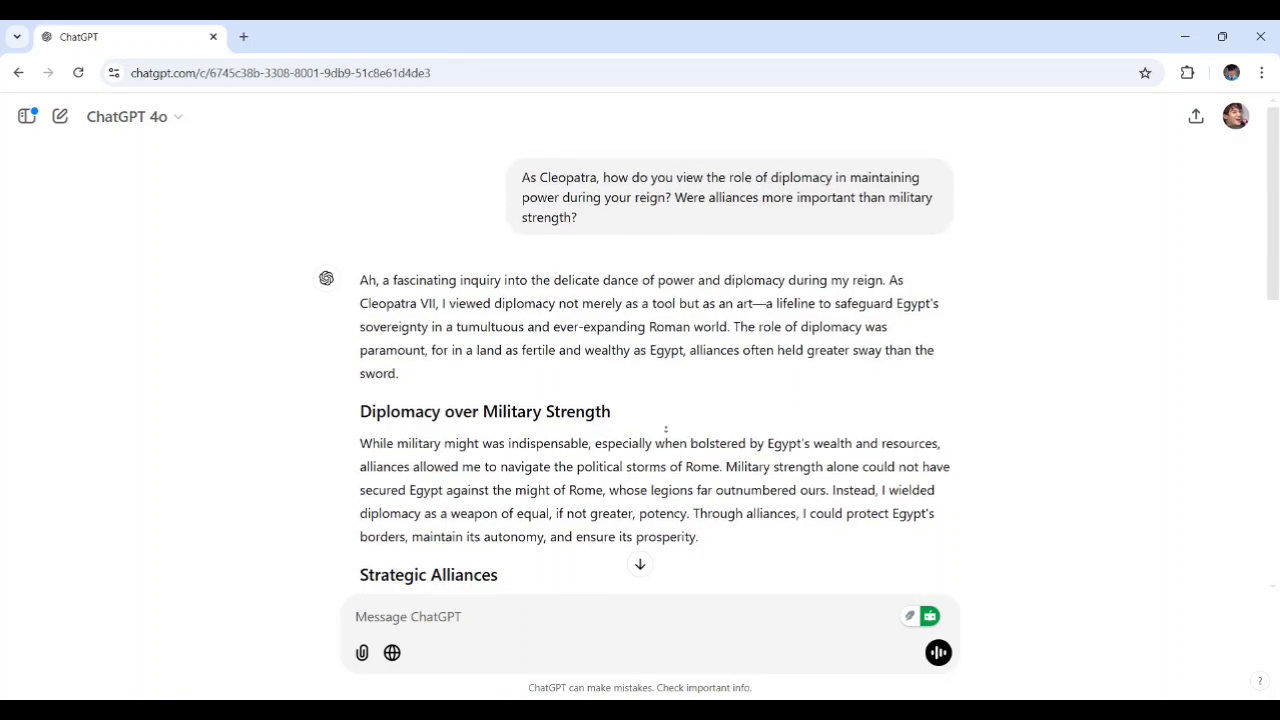
scroll(680, 385, "down", 3)
scroll(657, 449, "down", 3)
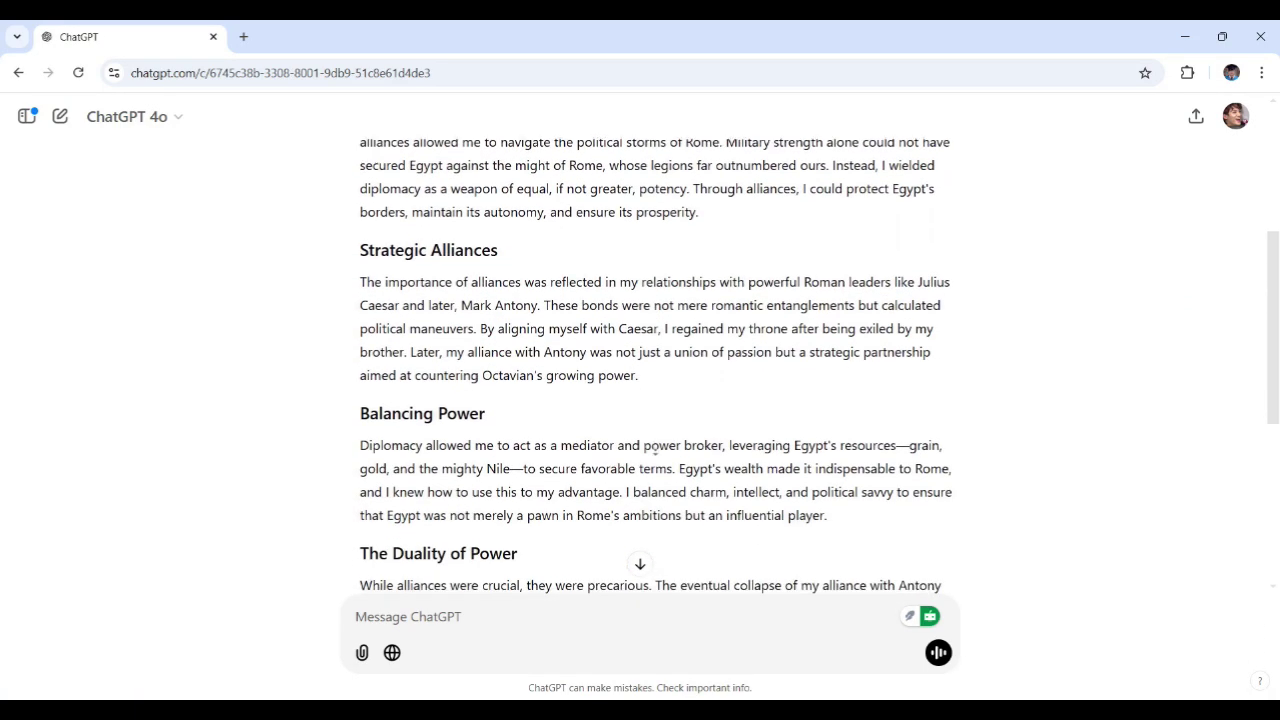
scroll(656, 494, "down", 3)
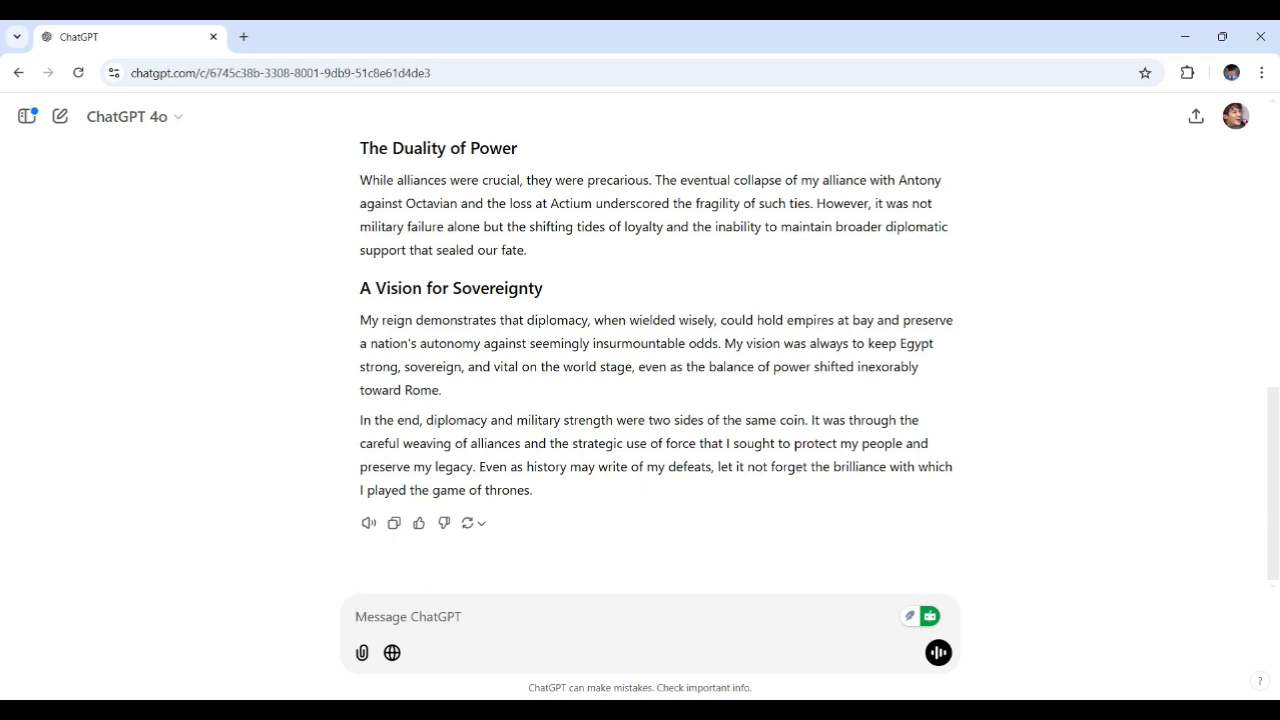
Step: Ask Cleopatra what role Egypt would play on the global stage if she were alive today, and how she would lead it
type("Cleopatra, if you were alive today, what role do you think Egypt would play on the global stage, and how would you lead it?")
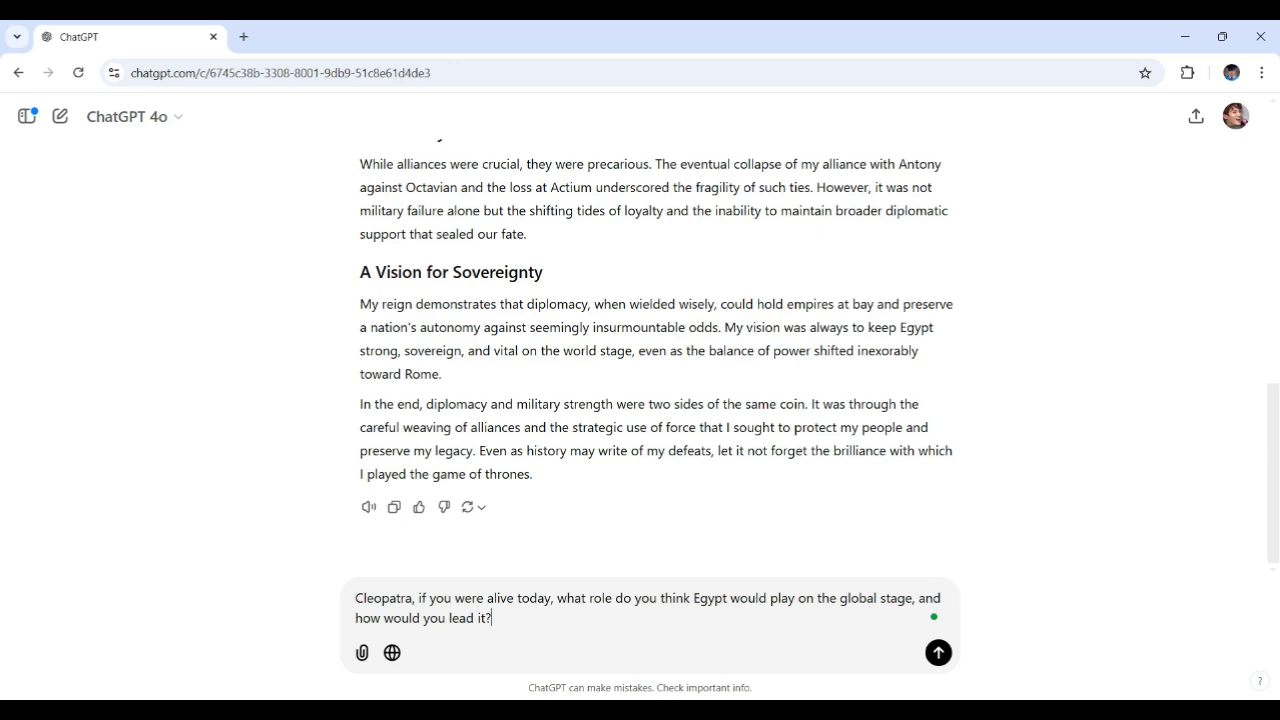
key("Return")
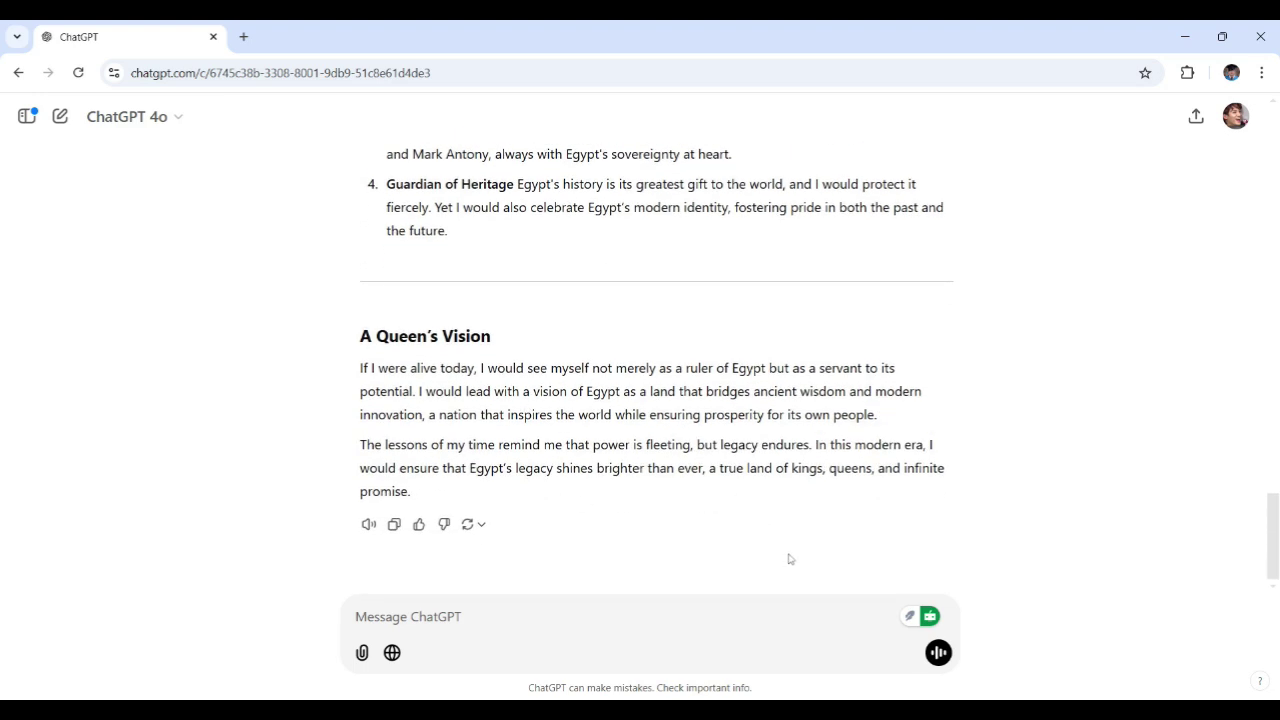
Step: Read back through Cleopatra's reply on leading modern Egypt and its global role, up to her earlier reply on diplomacy
scroll(796, 519, "up", 3)
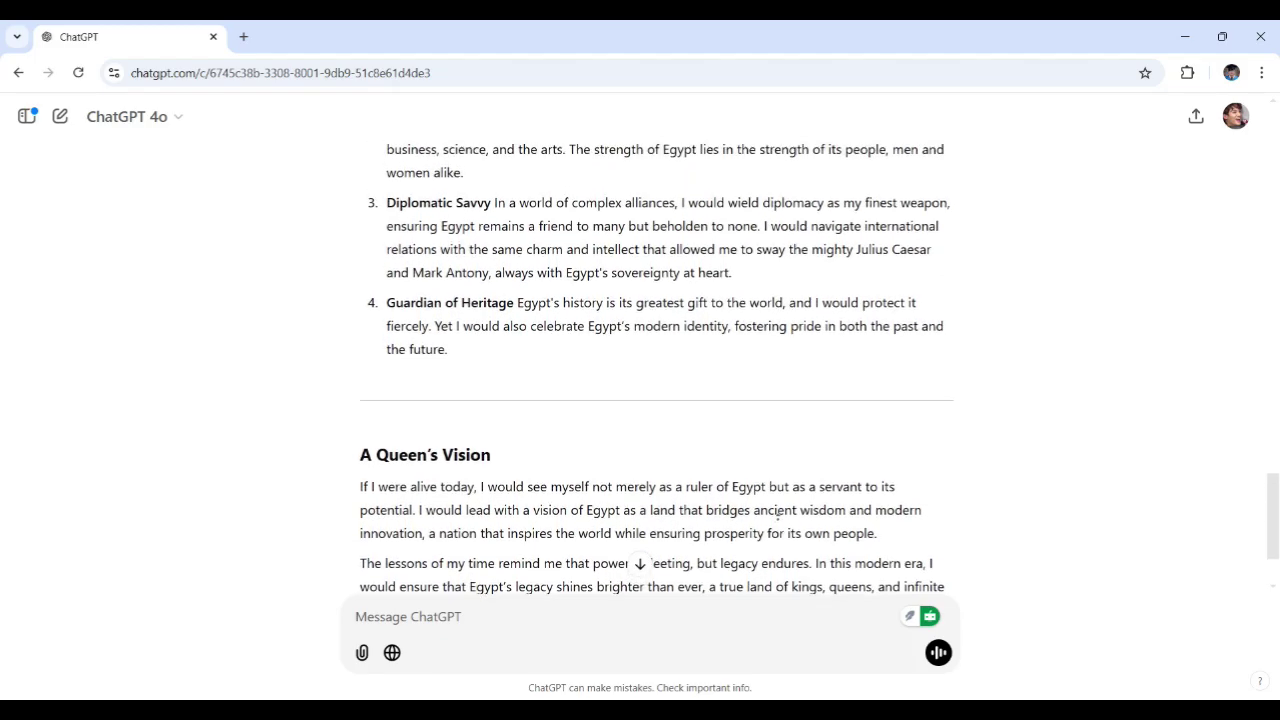
scroll(776, 519, "up", 3)
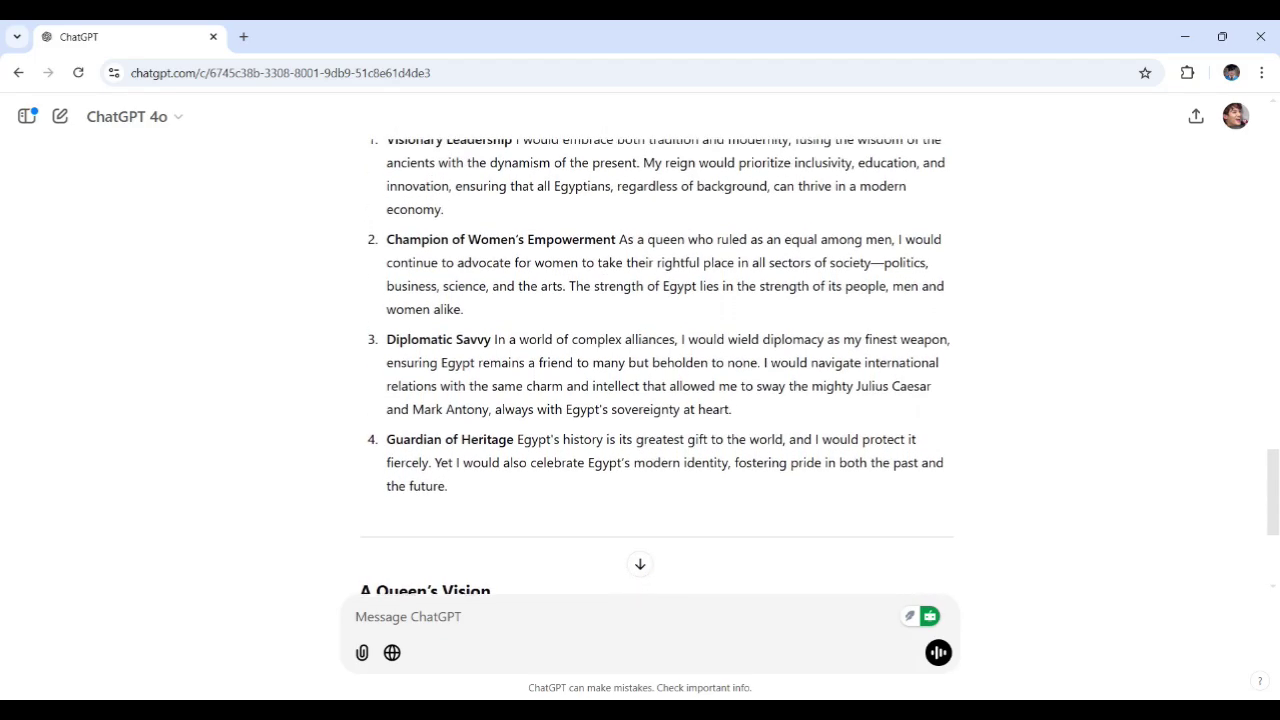
scroll(656, 360, "up", 3)
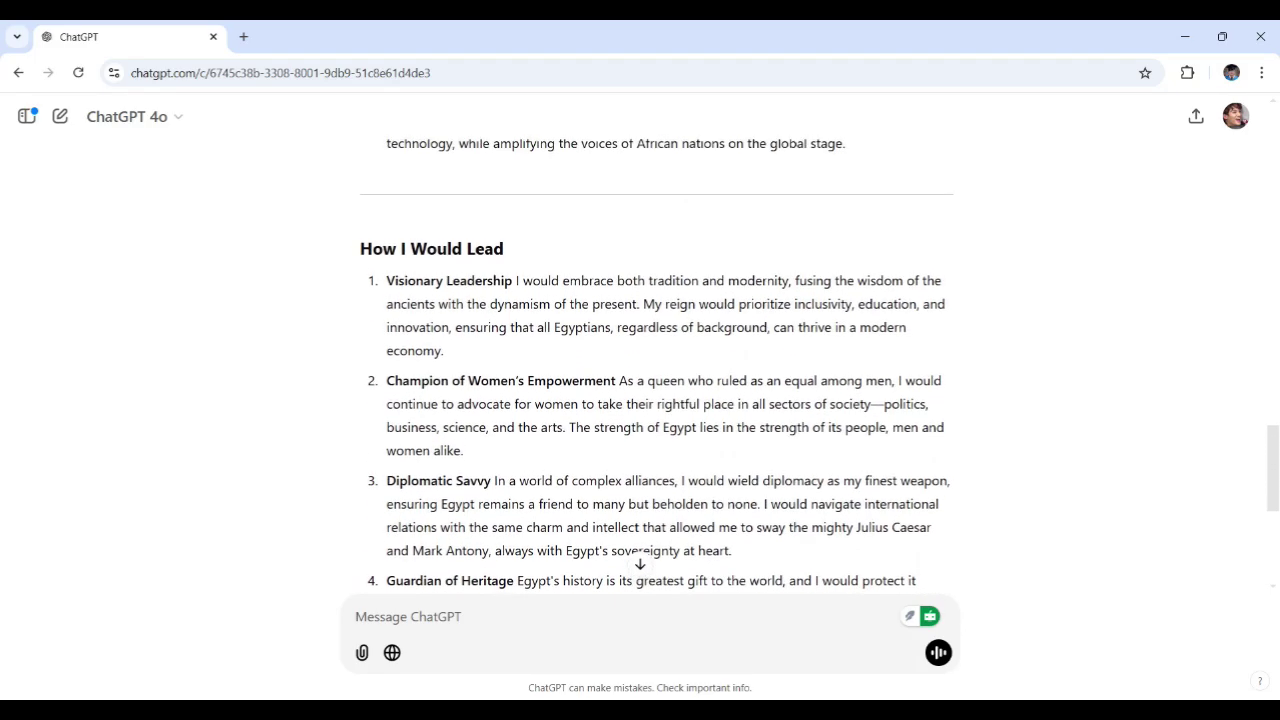
scroll(769, 519, "up", 4)
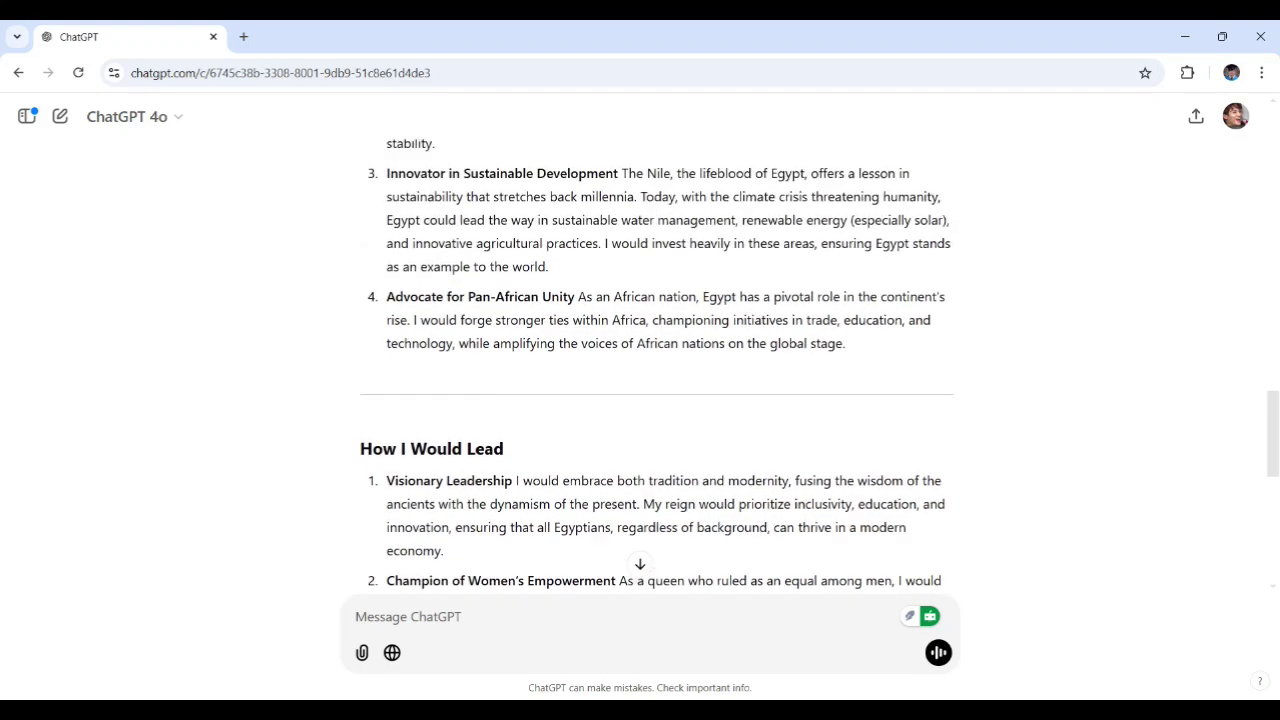
scroll(769, 519, "up", 3)
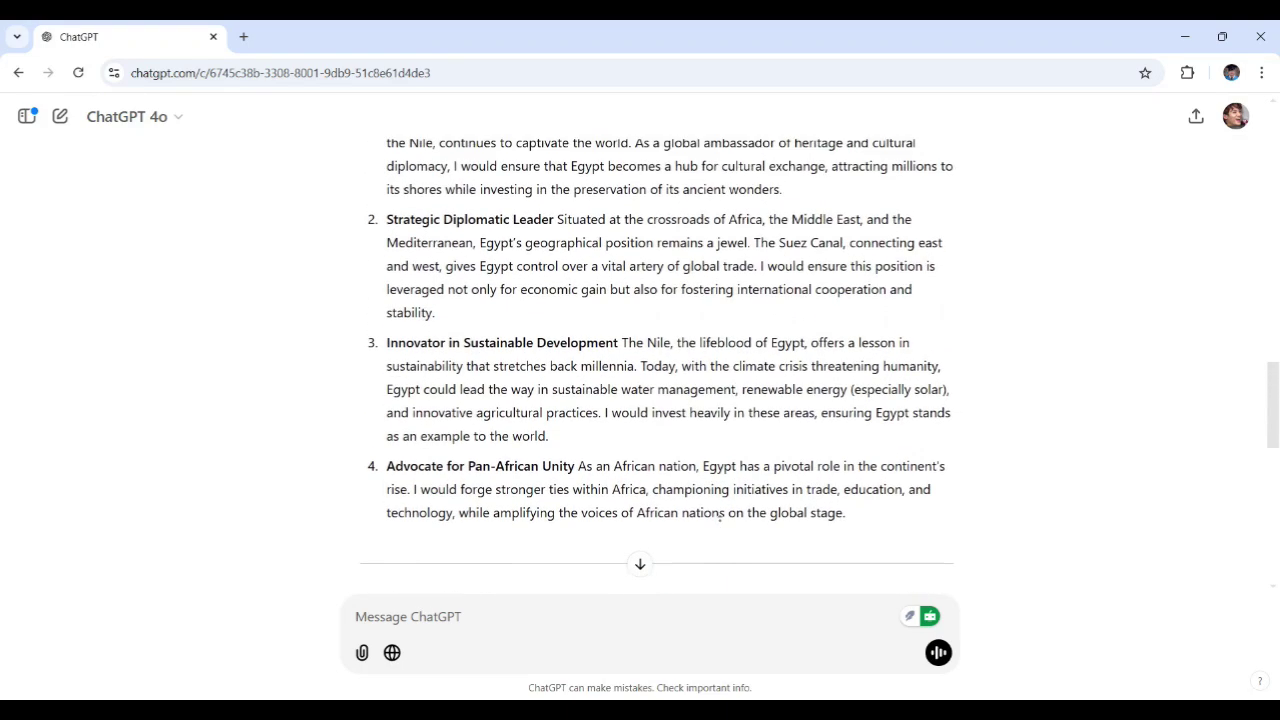
scroll(724, 519, "up", 3)
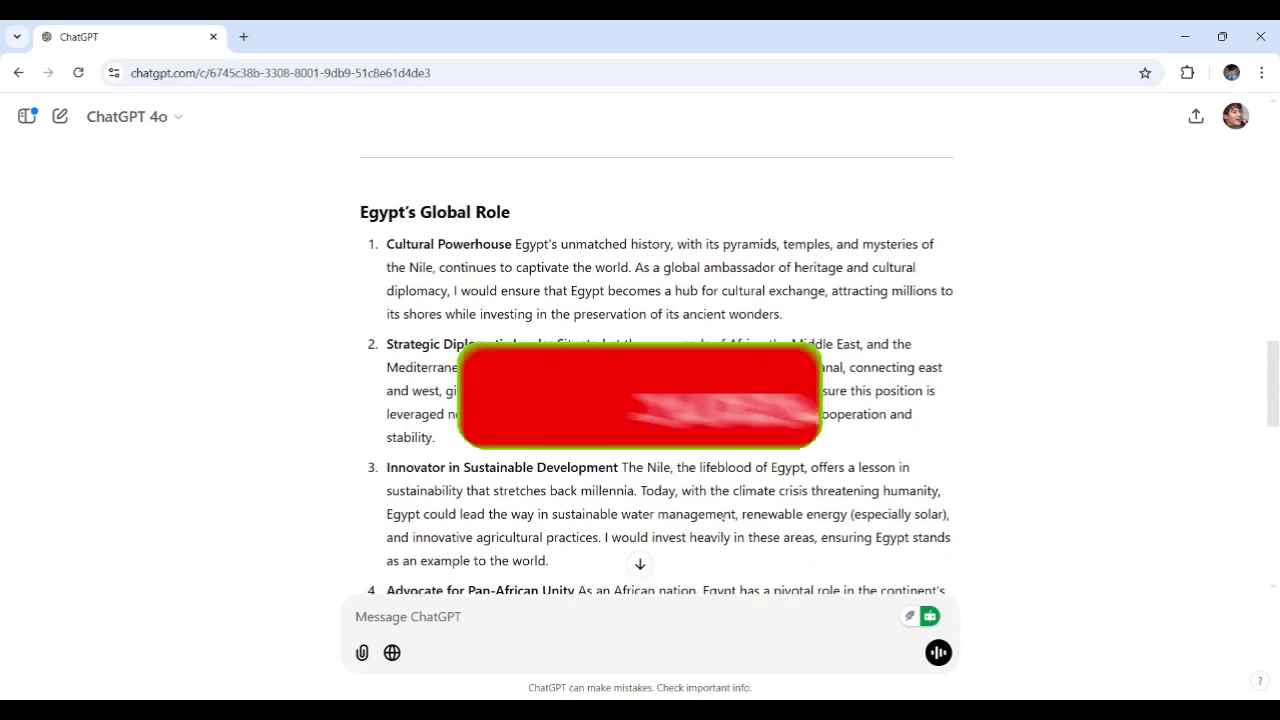
scroll(724, 519, "up", 3)
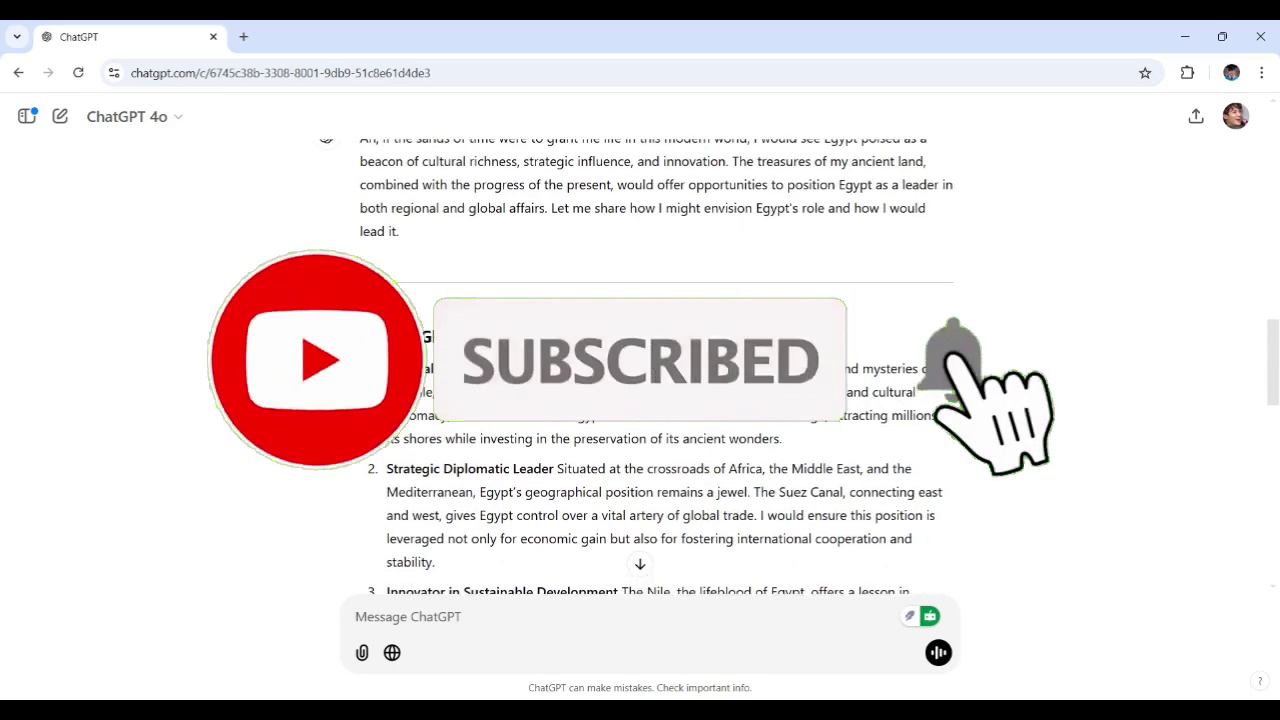
scroll(747, 497, "up", 3)
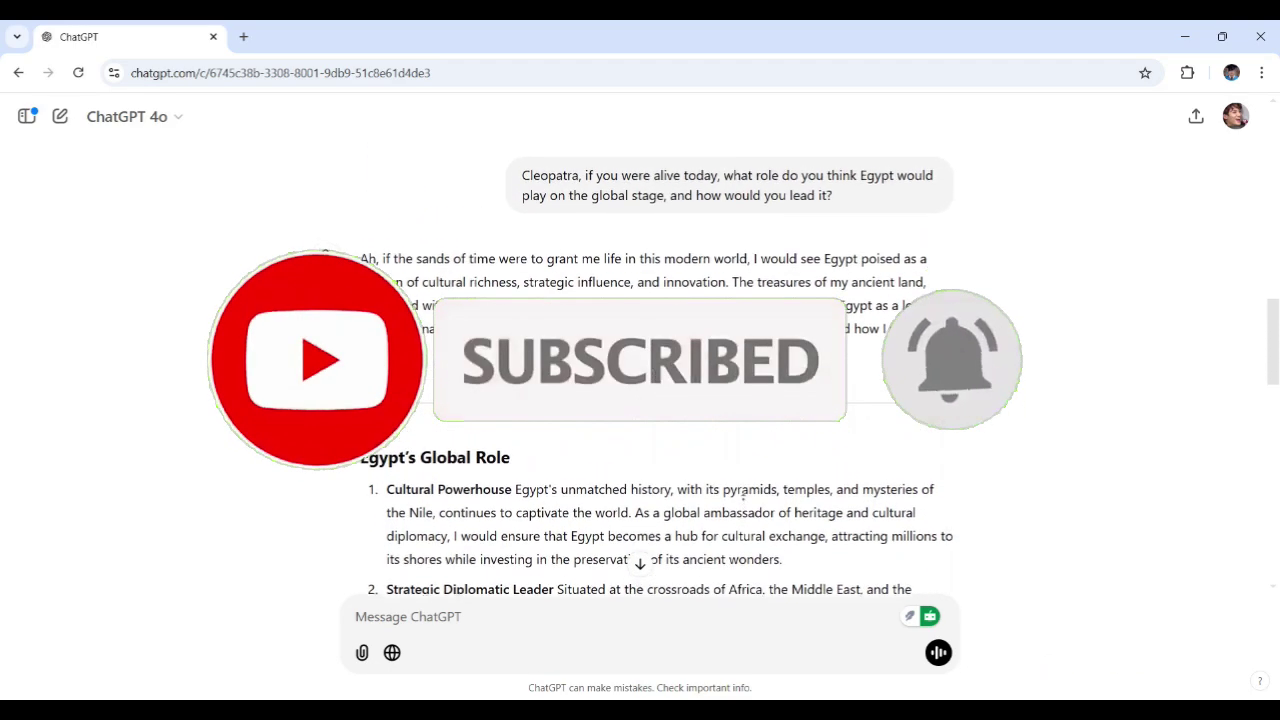
scroll(749, 484, "up", 3)
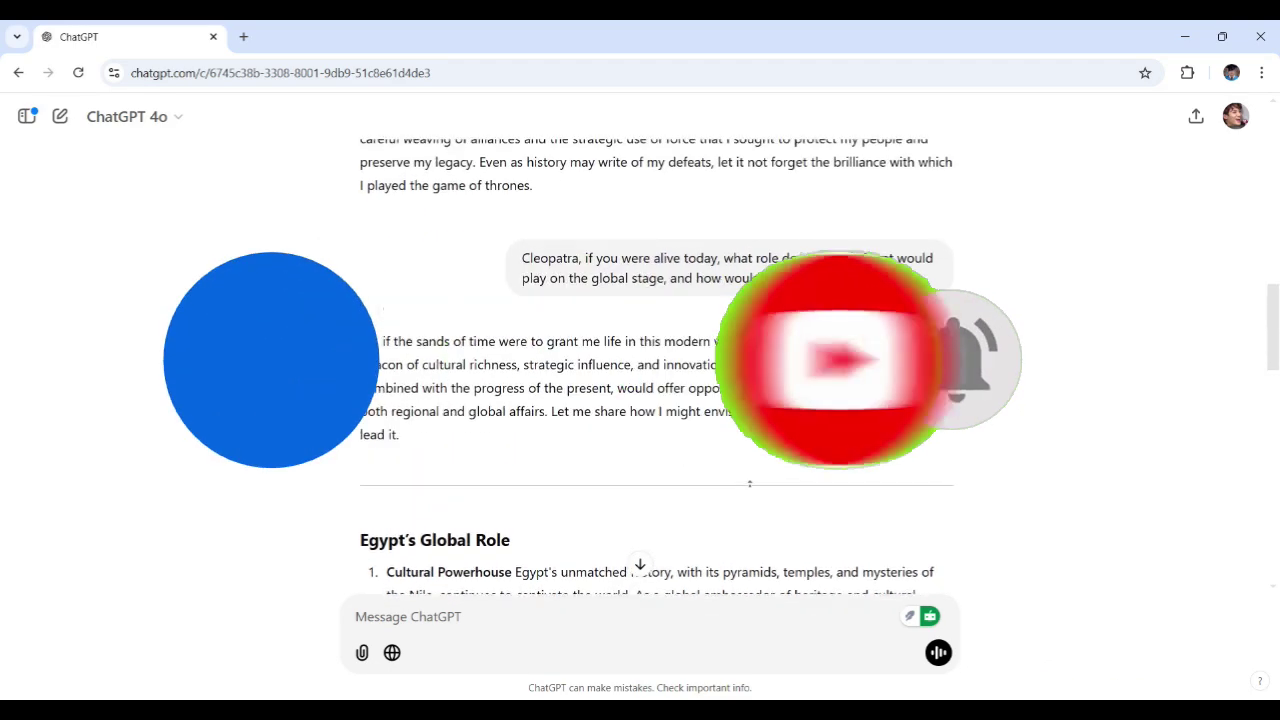
scroll(749, 484, "up", 5)
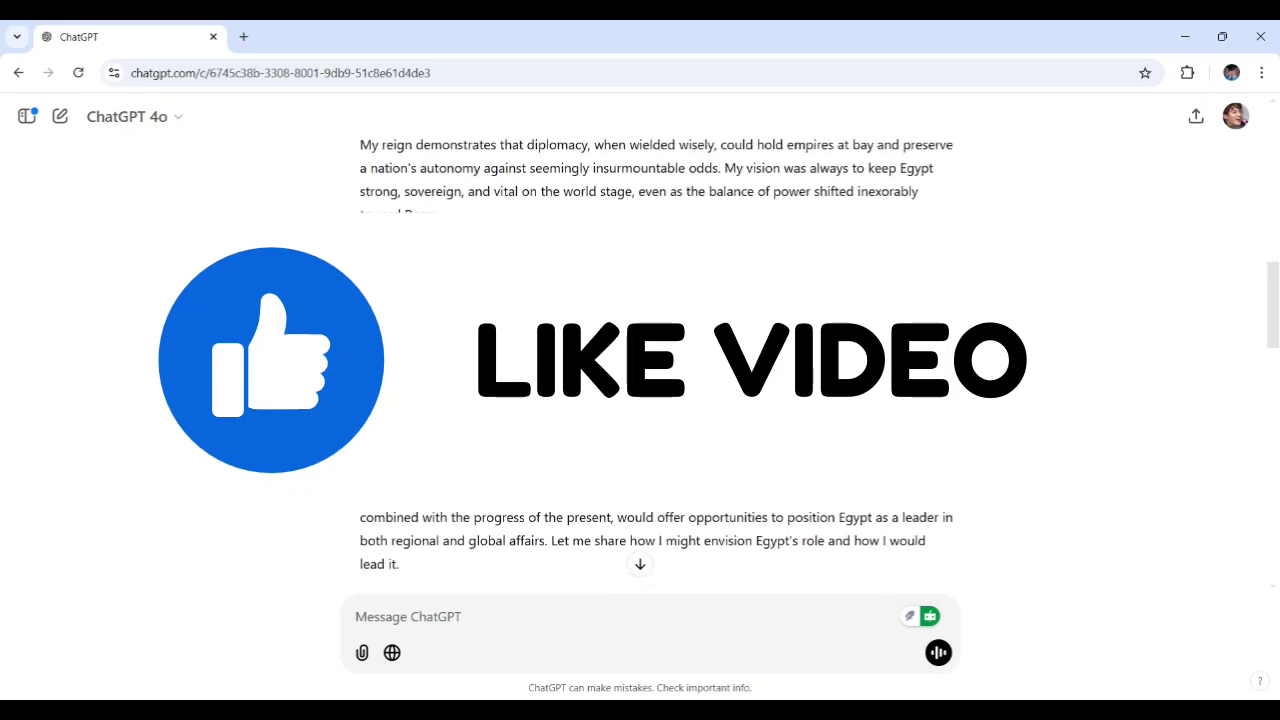
scroll(722, 443, "up", 6)
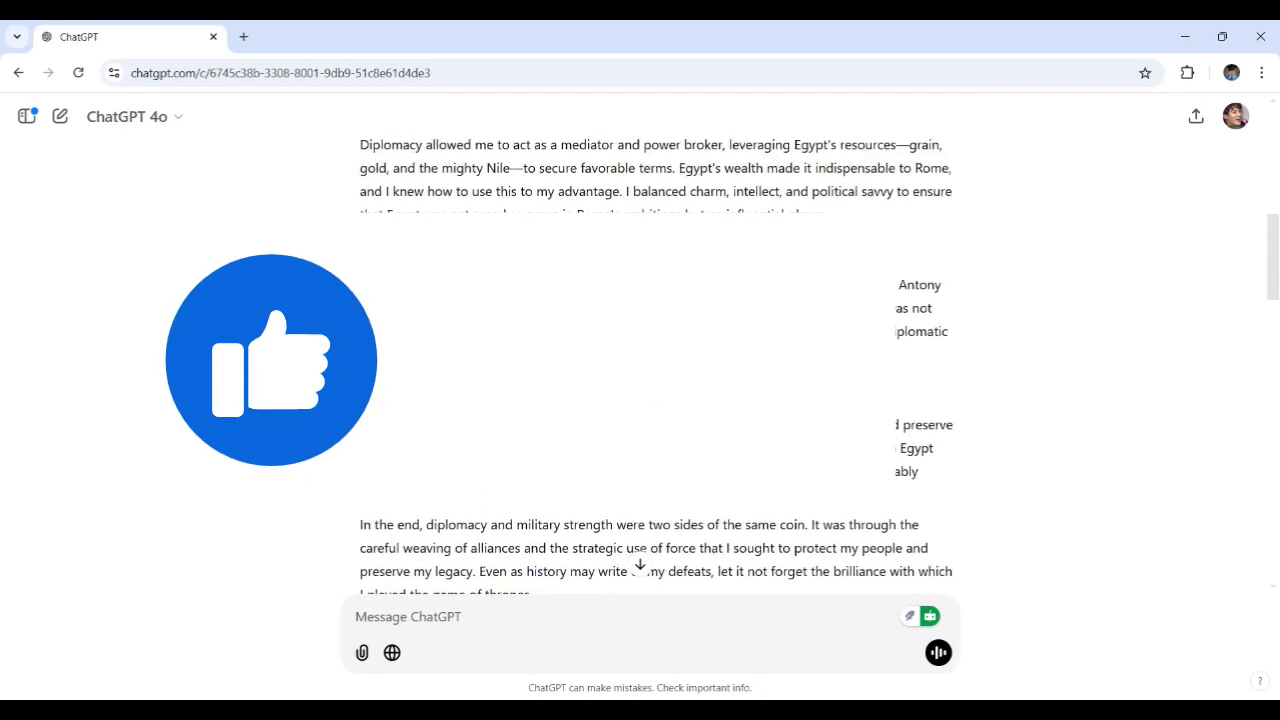
scroll(722, 443, "up", 3)
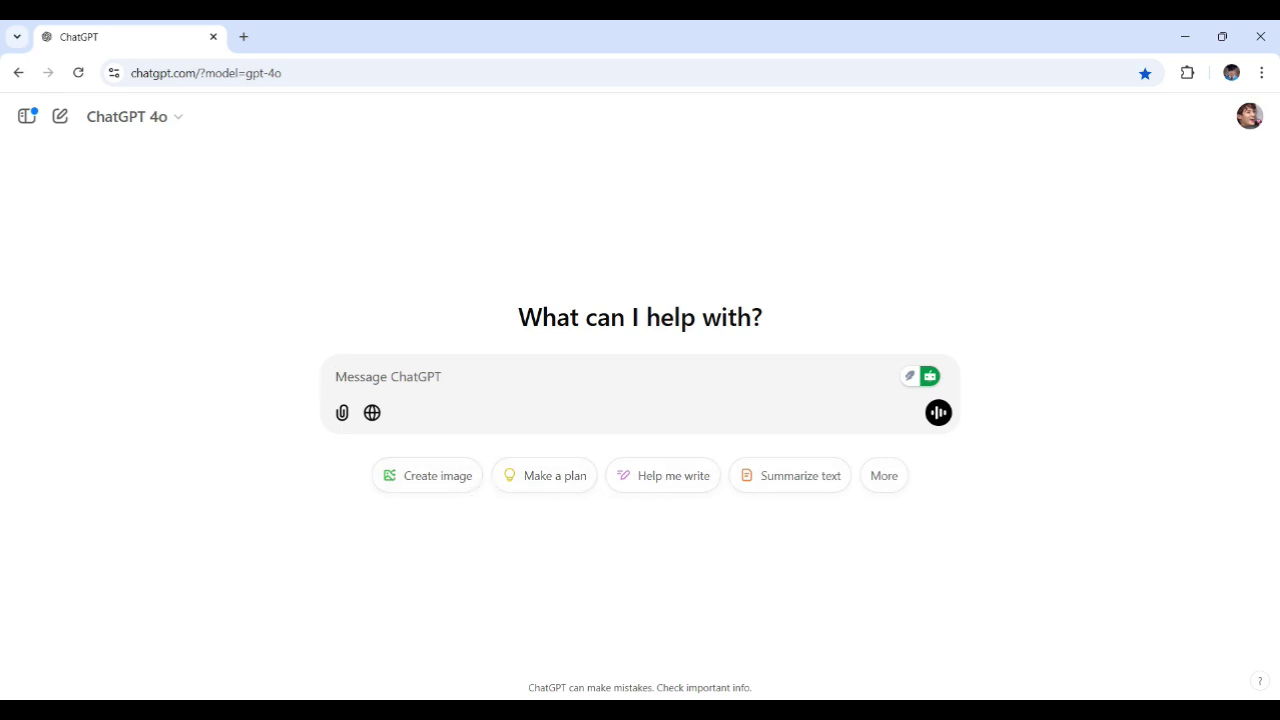
Step: In the new chat, ask for Thomas Jefferson persuading a member of Congress in 1803 why the Louisiana Purchase is crucial for the United States' future
type("You are Thomas Jefferson, and I am a member of Congress debating the Louisiana Purchase in 1803. Persuade me why this acquisition is crucial for the future of the United States.")
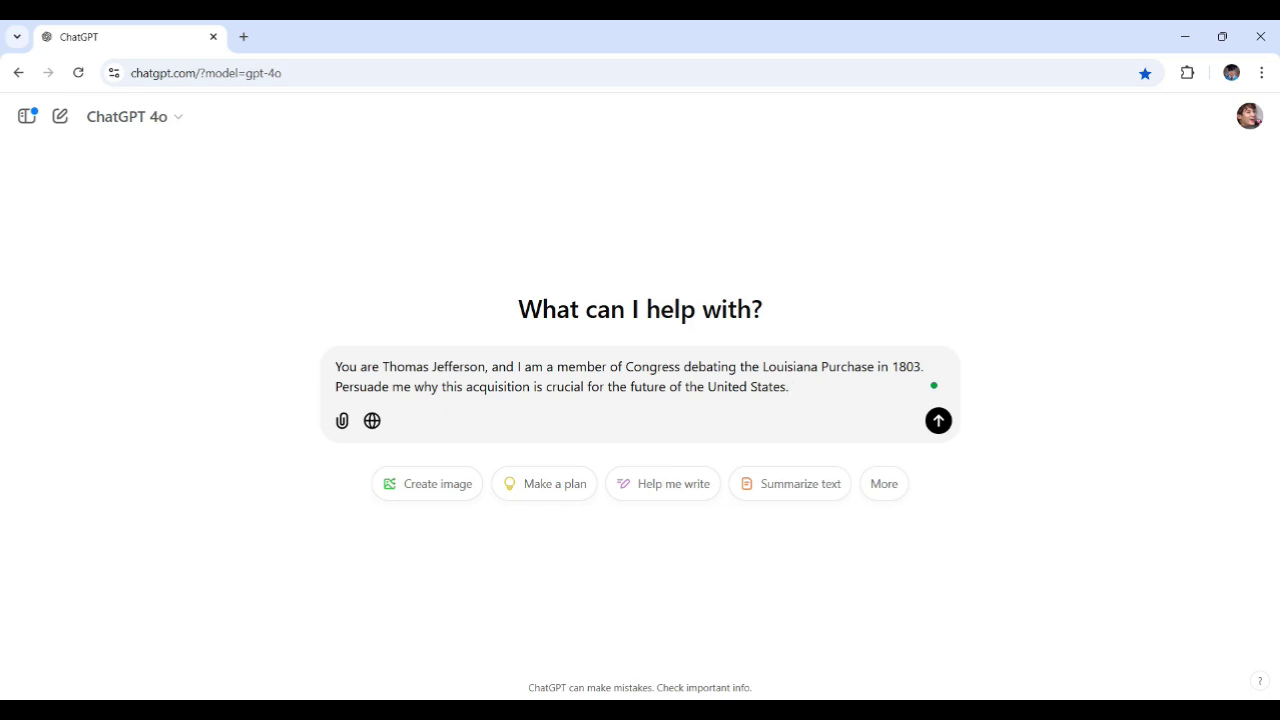
left_click_drag(382, 367, 486, 367)
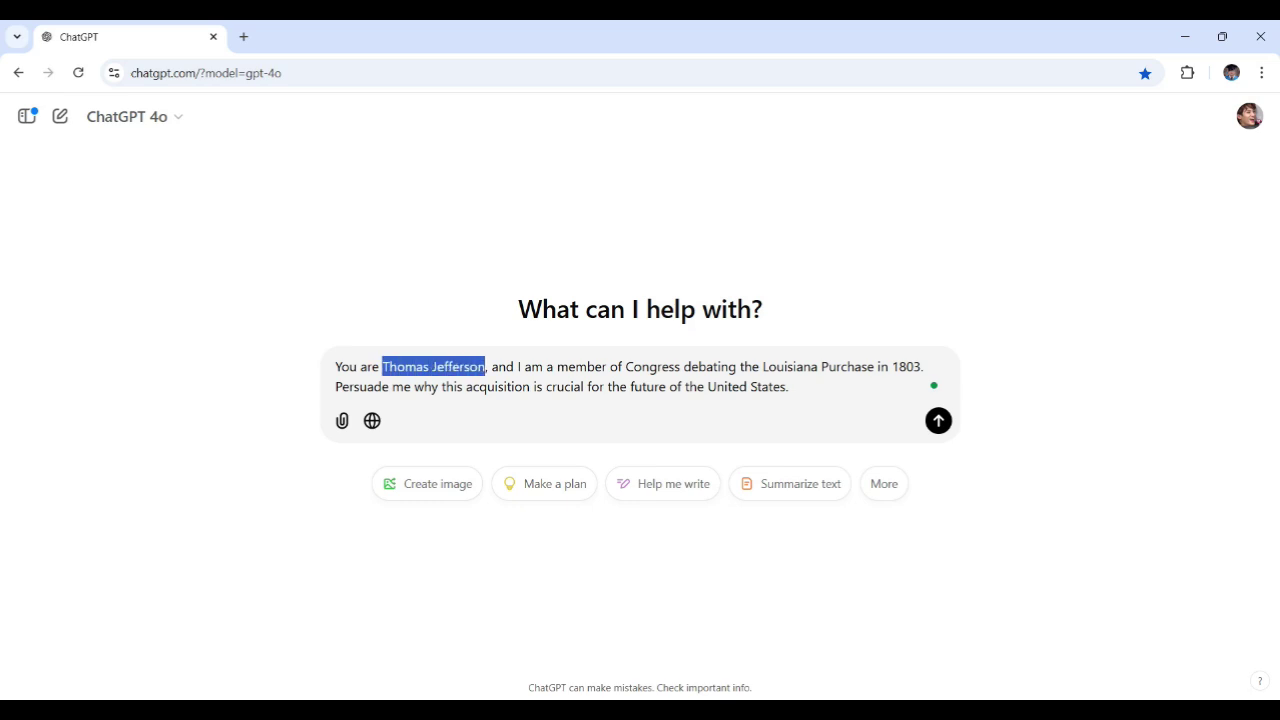
left_click(641, 367)
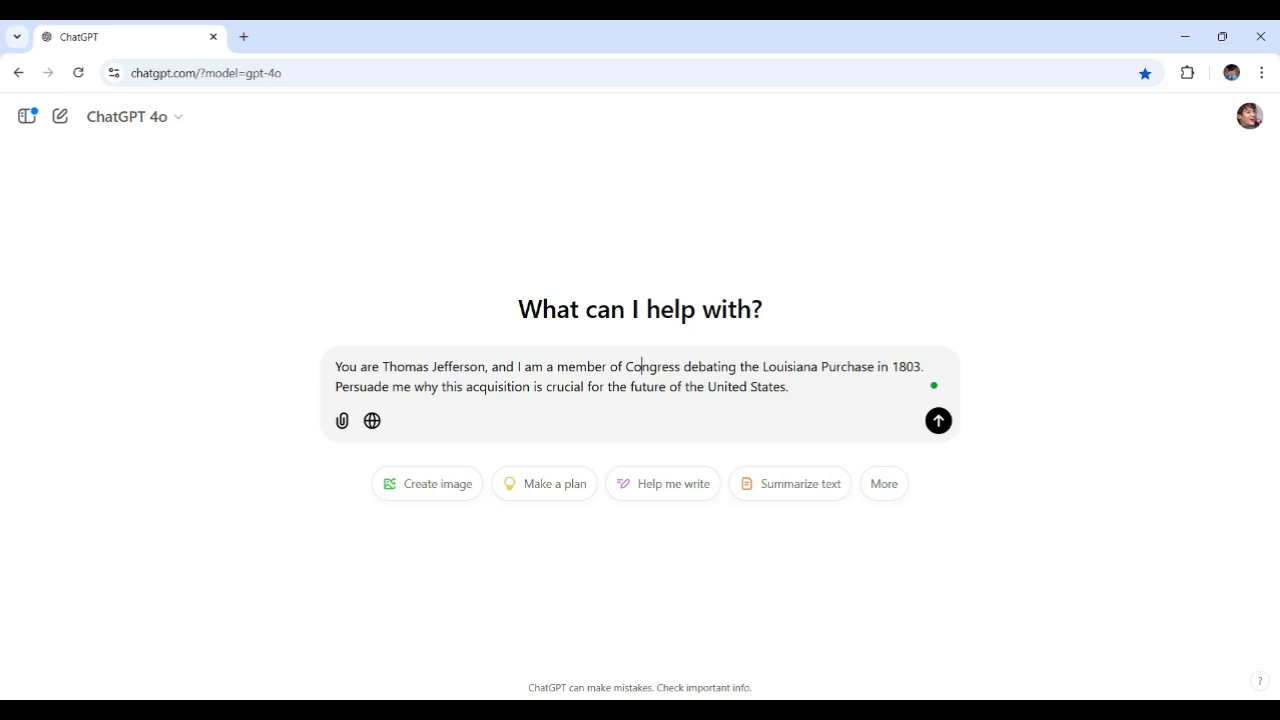
left_click_drag(675, 386, 681, 386)
left_click(610, 386)
left_click_drag(517, 366, 922, 366)
left_click(789, 386)
left_click_drag(786, 386, 334, 386)
left_click(789, 386)
key("Return")
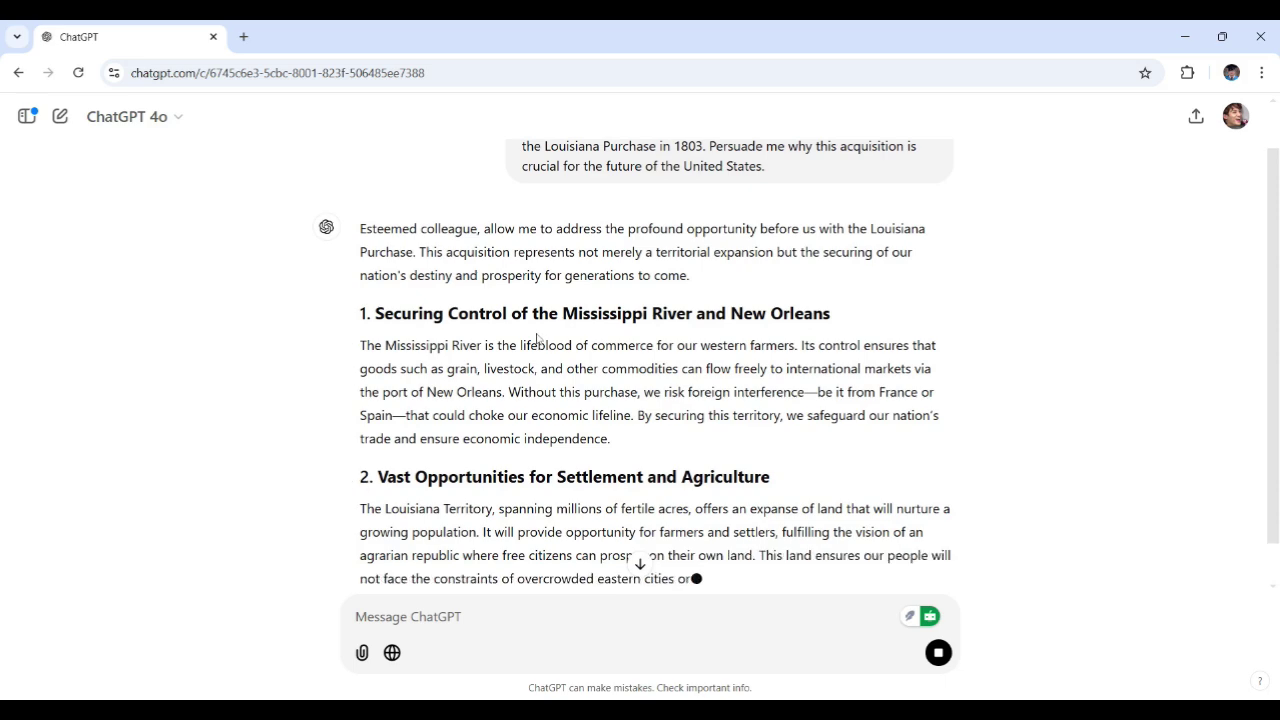
Step: Read through Jefferson's arguments for the Louisiana Purchase, from the opening address to the closing appeal
scroll(520, 412, "down", 2)
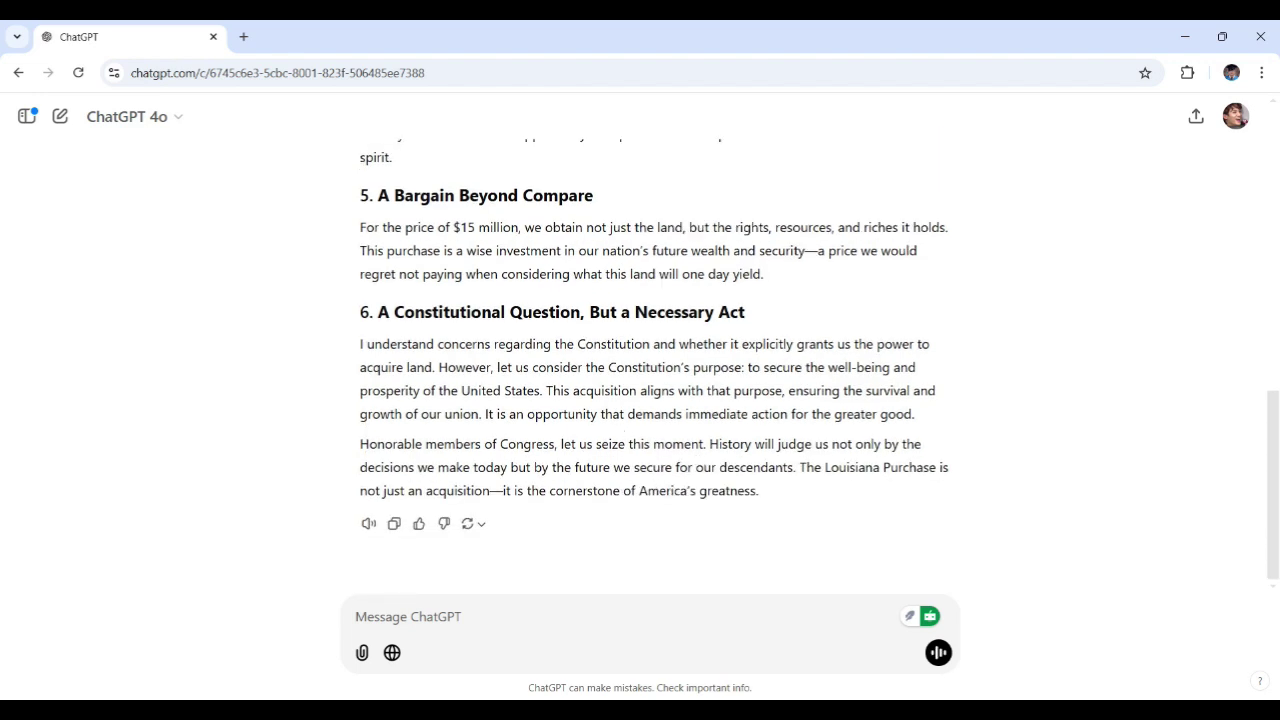
scroll(720, 412, "up", 1)
scroll(720, 412, "up", 3)
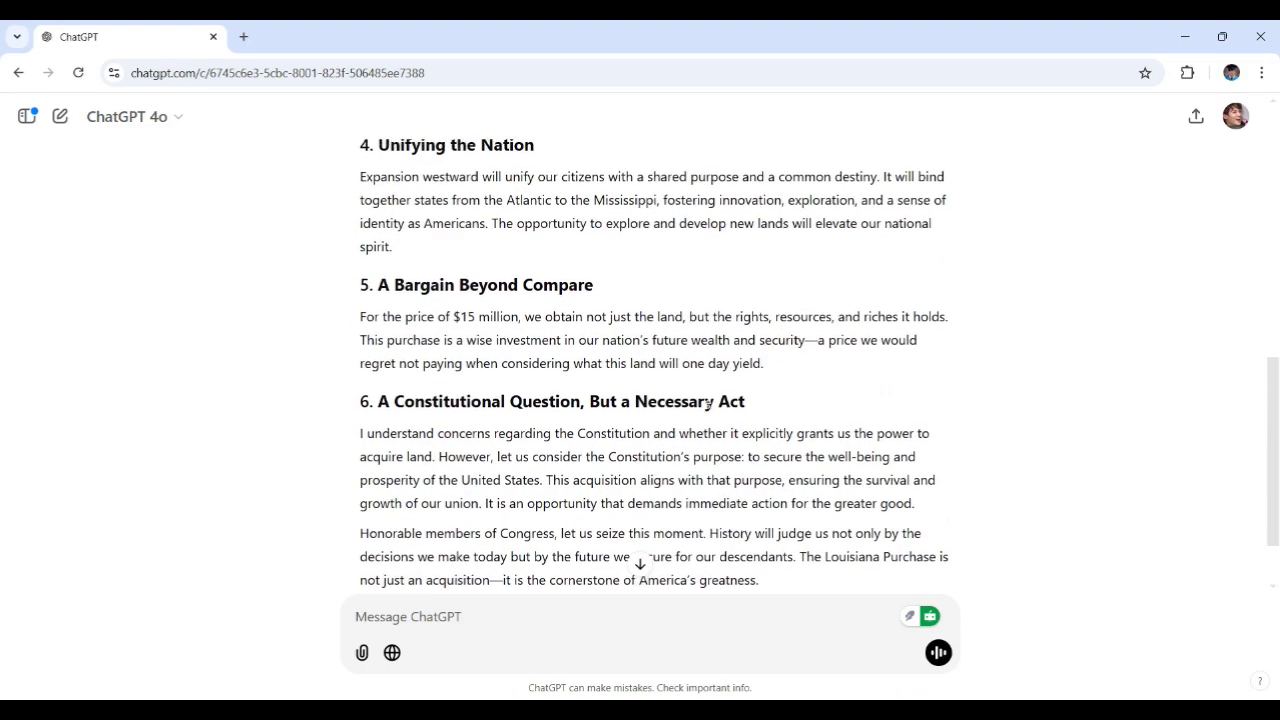
scroll(708, 400, "up", 4)
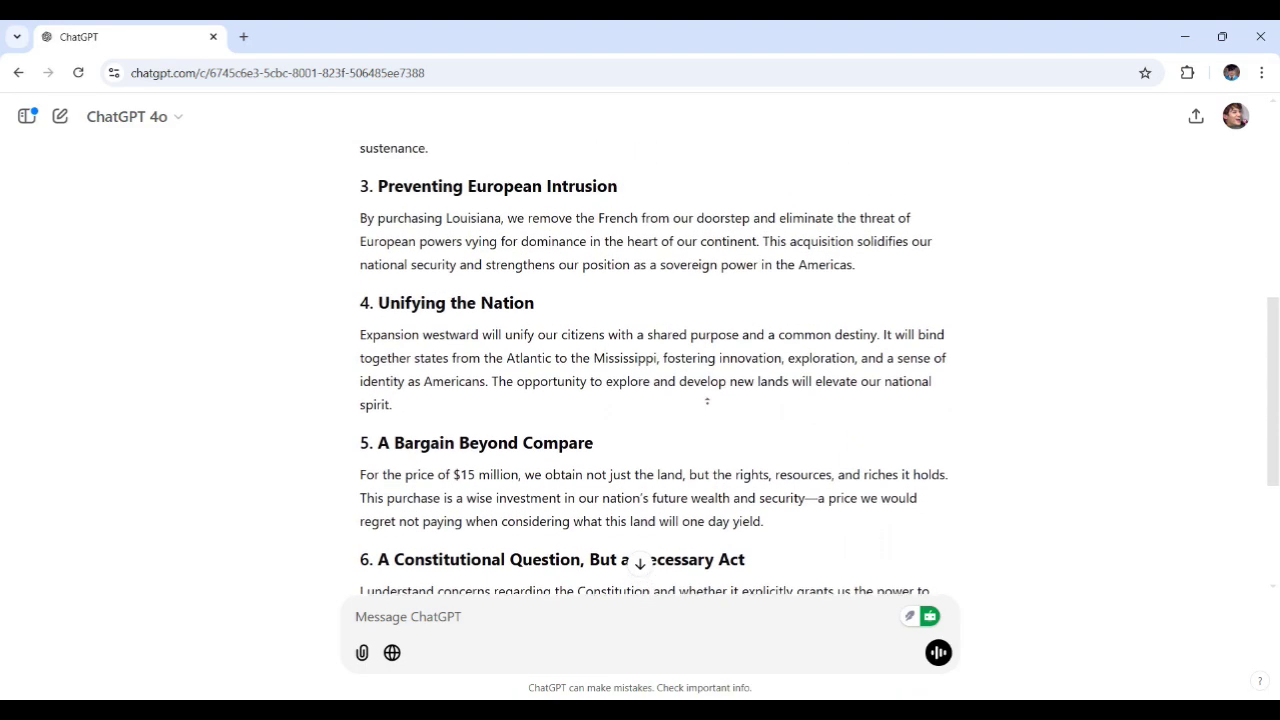
scroll(708, 400, "up", 4)
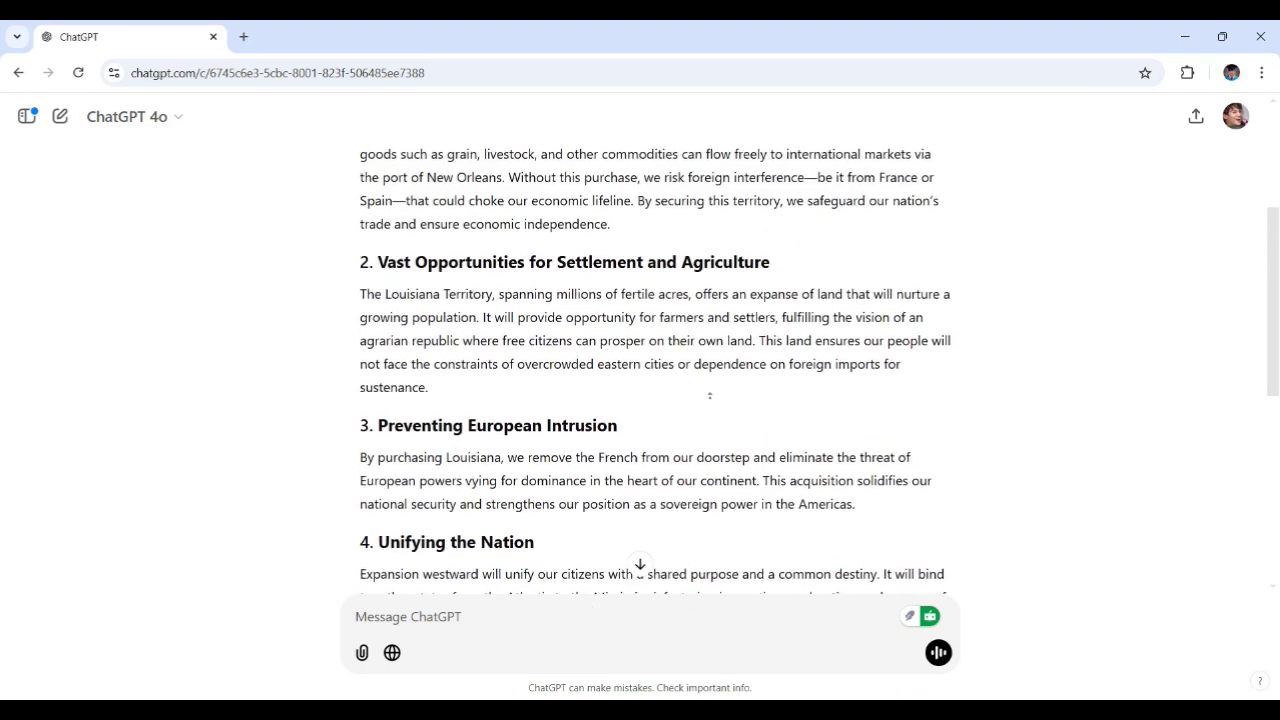
scroll(716, 377, "up", 3)
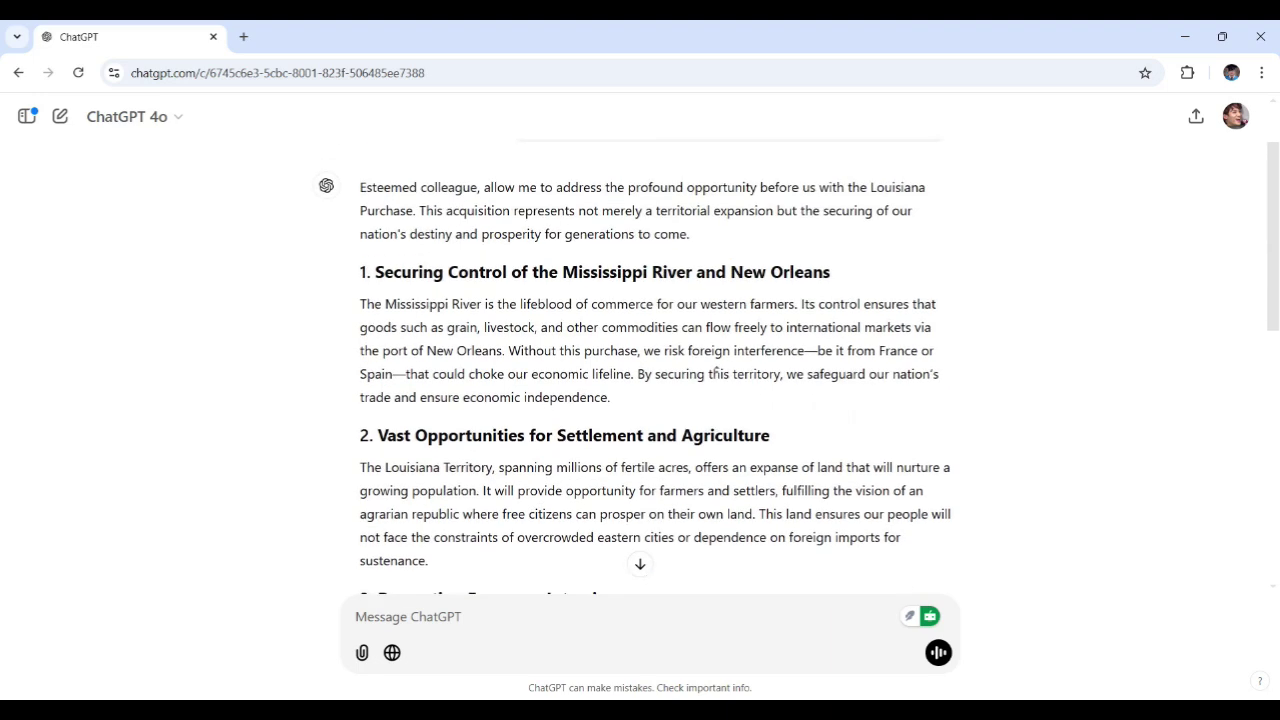
scroll(716, 377, "up", 2)
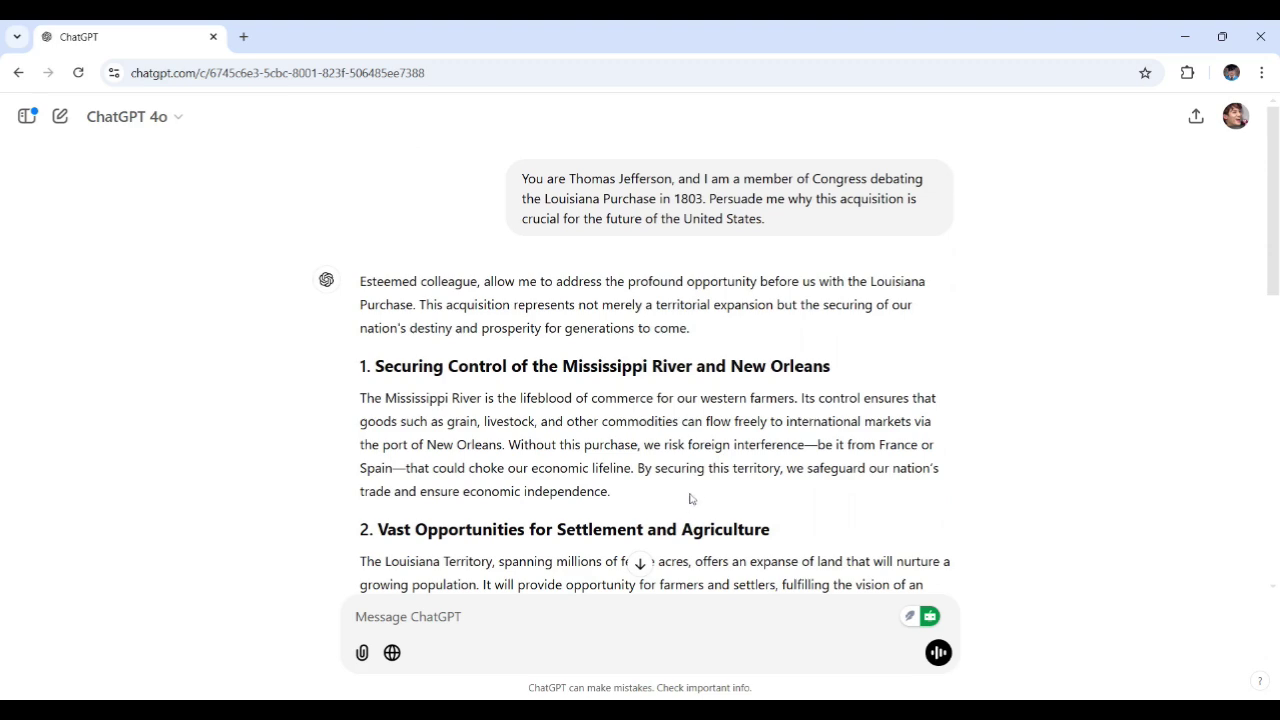
scroll(690, 498, "down", 5)
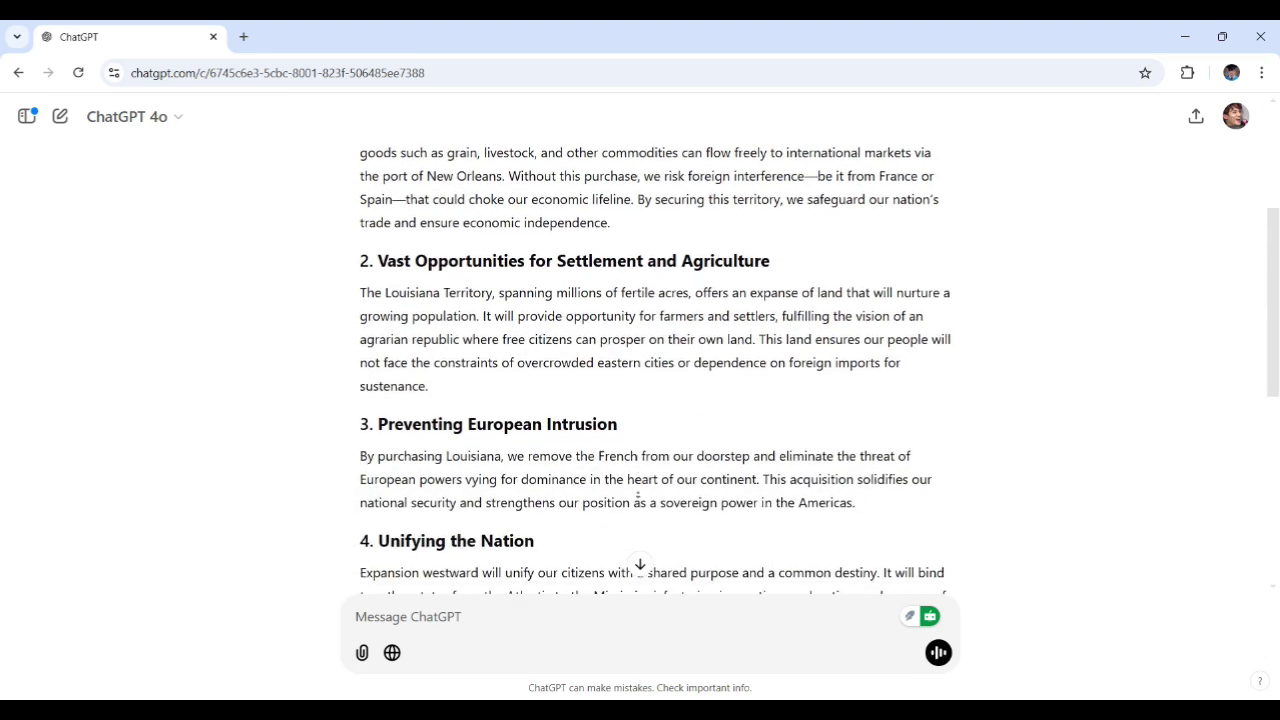
scroll(636, 503, "down", 3)
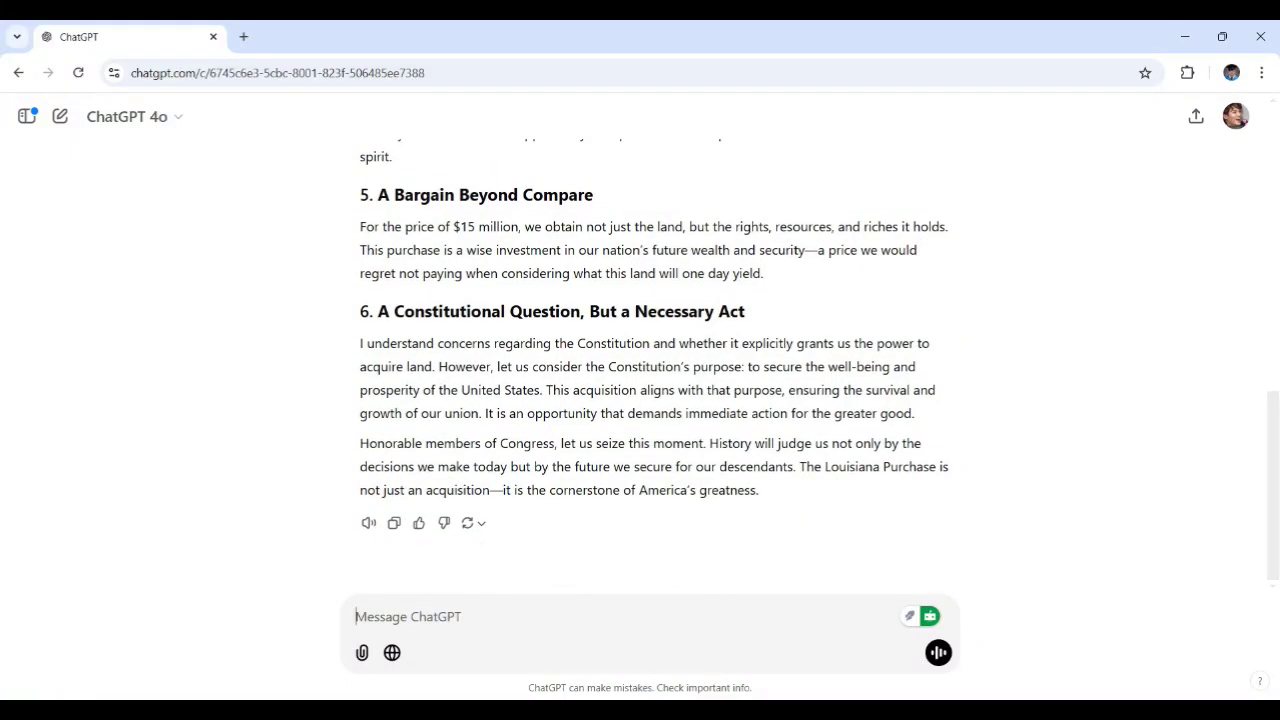
Step: As a reporter from the future, ask Thomas Jefferson to explain the Declaration of Independence's significance to someone in the 21st century
type("You are Thomas Jefferson, and I am a reporter from the future. How would you explain the significance of the Declaration of Independence to someone in the 21st century?")
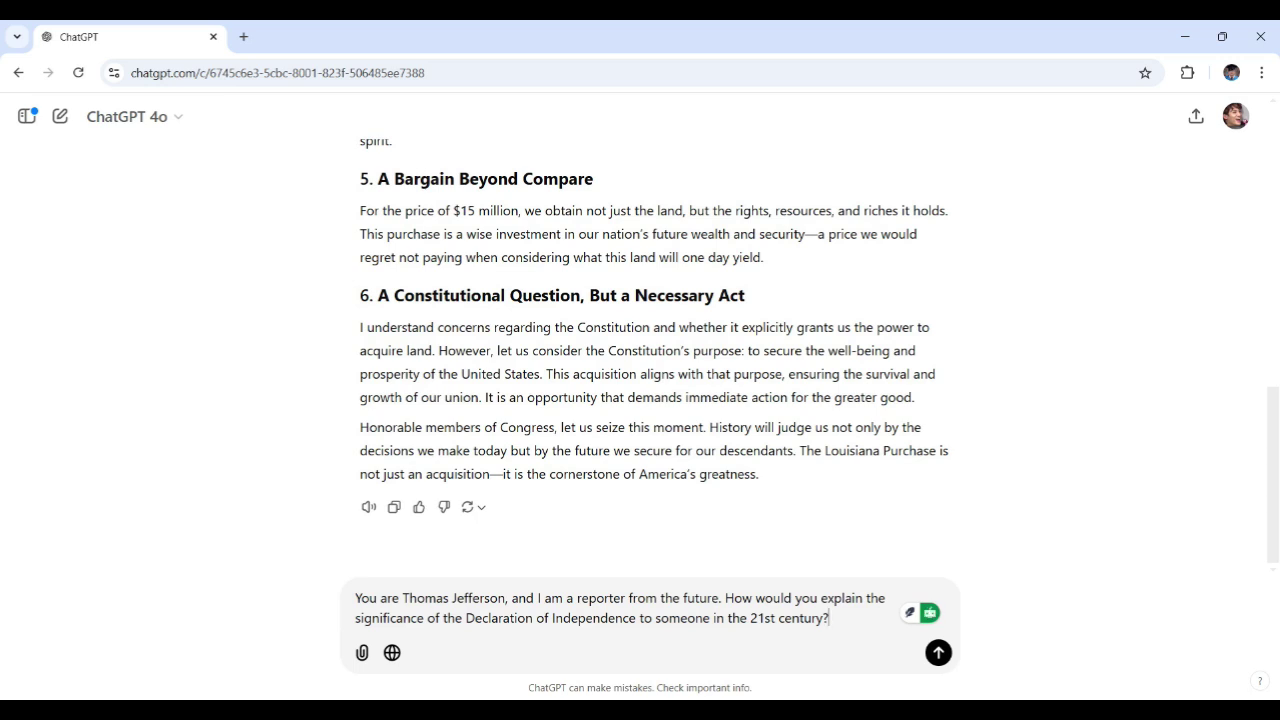
left_click(355, 598)
left_click_drag(355, 598, 822, 618)
left_click(829, 618)
left_click_drag(465, 618, 636, 618)
left_click_drag(750, 618, 824, 618)
left_click(829, 618)
key("Return")
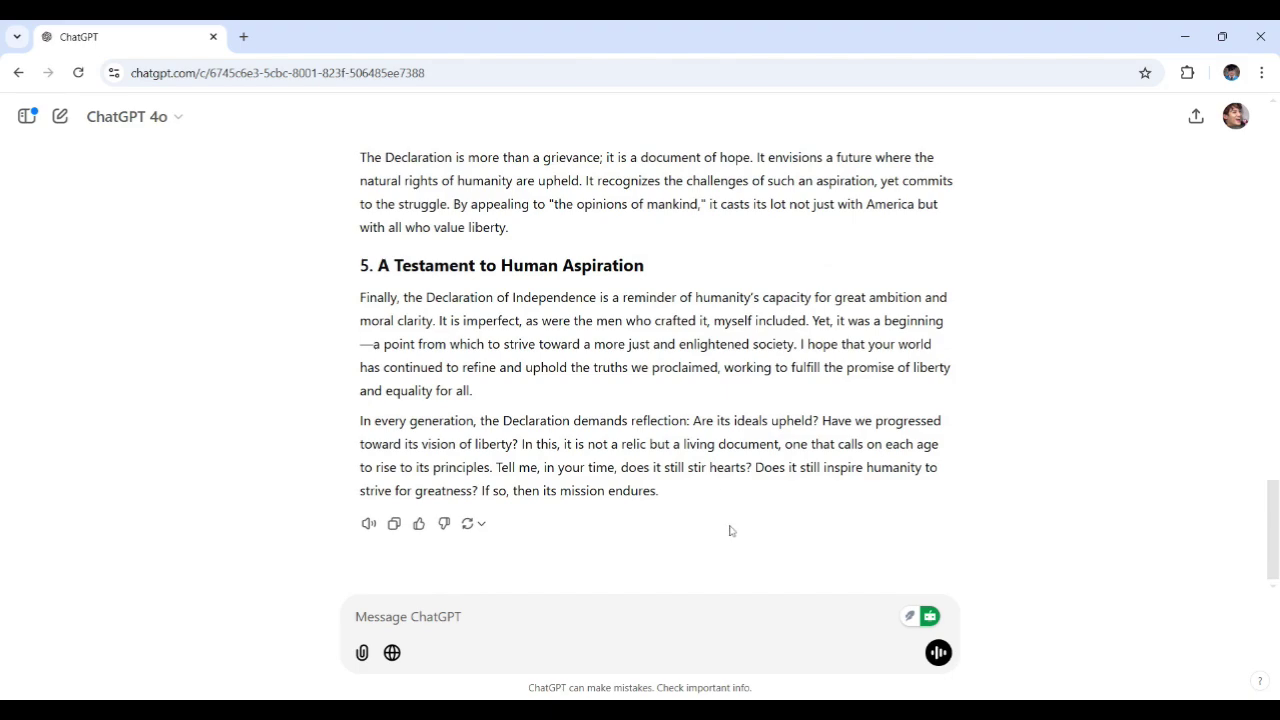
Step: Read back through Jefferson's reply on the Declaration of Independence and the preceding Louisiana Purchase answer
scroll(726, 491, "up", 1)
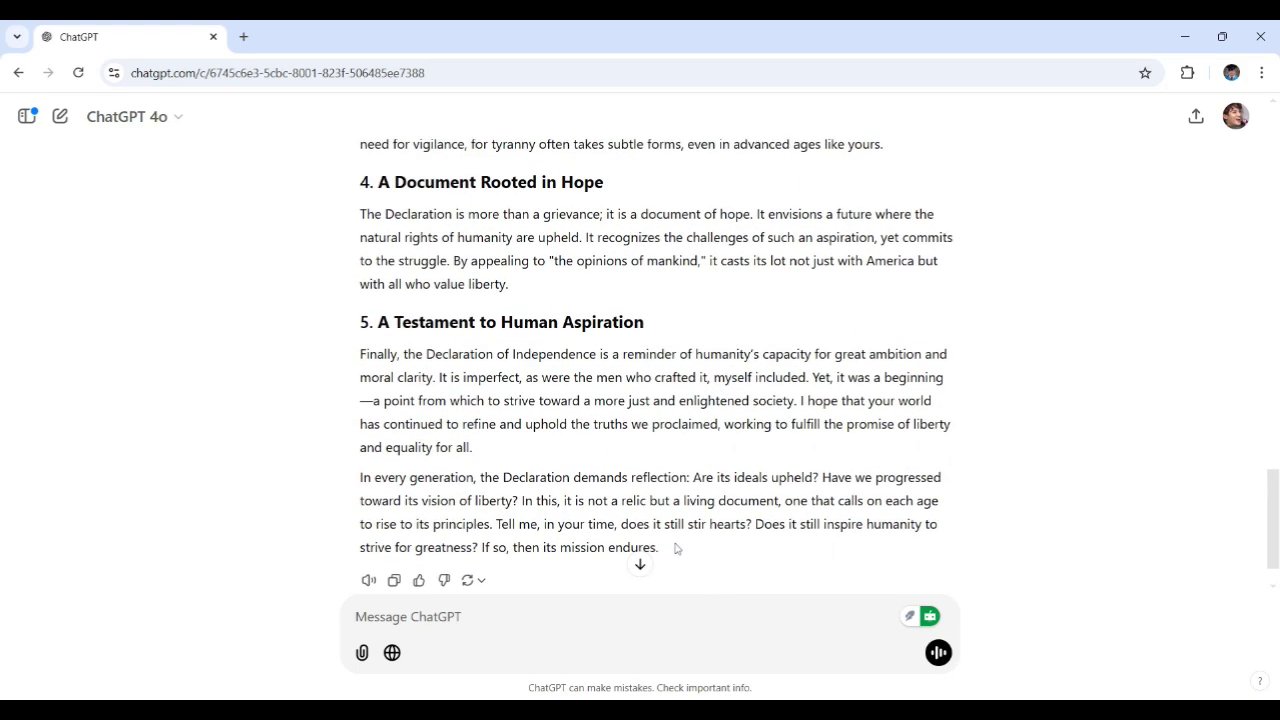
scroll(690, 520, "up", 3)
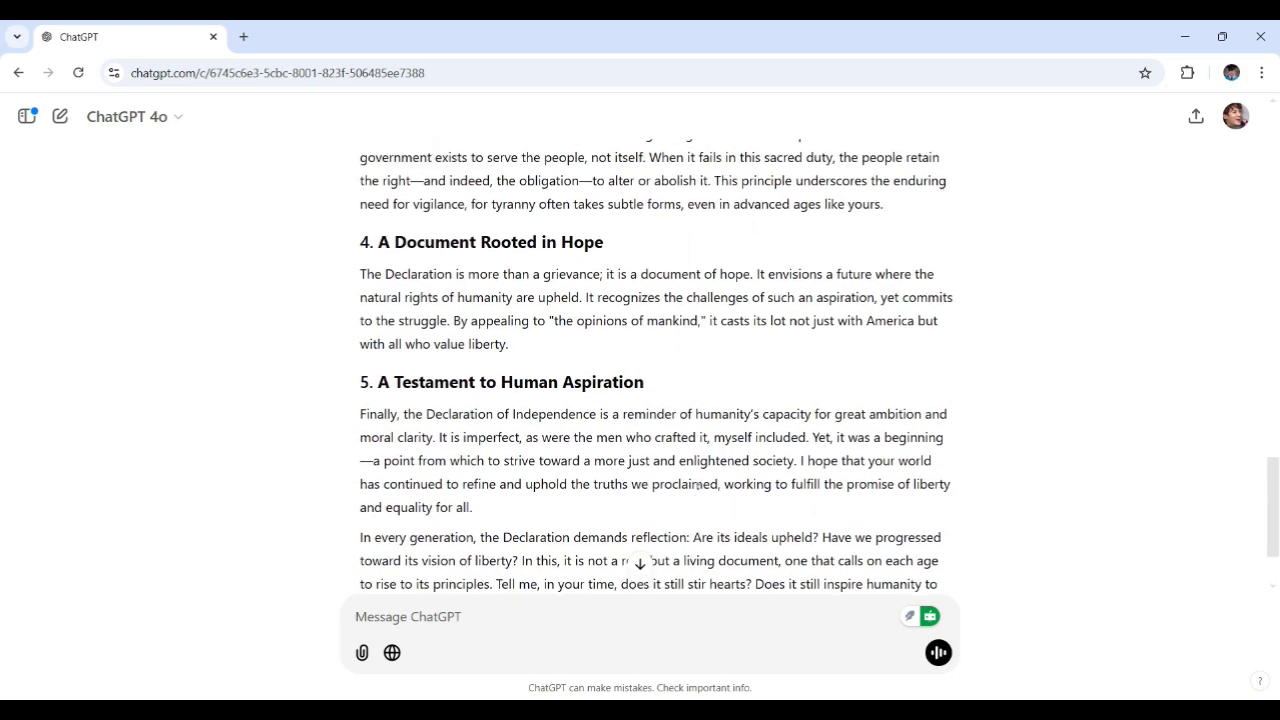
scroll(697, 486, "up", 4)
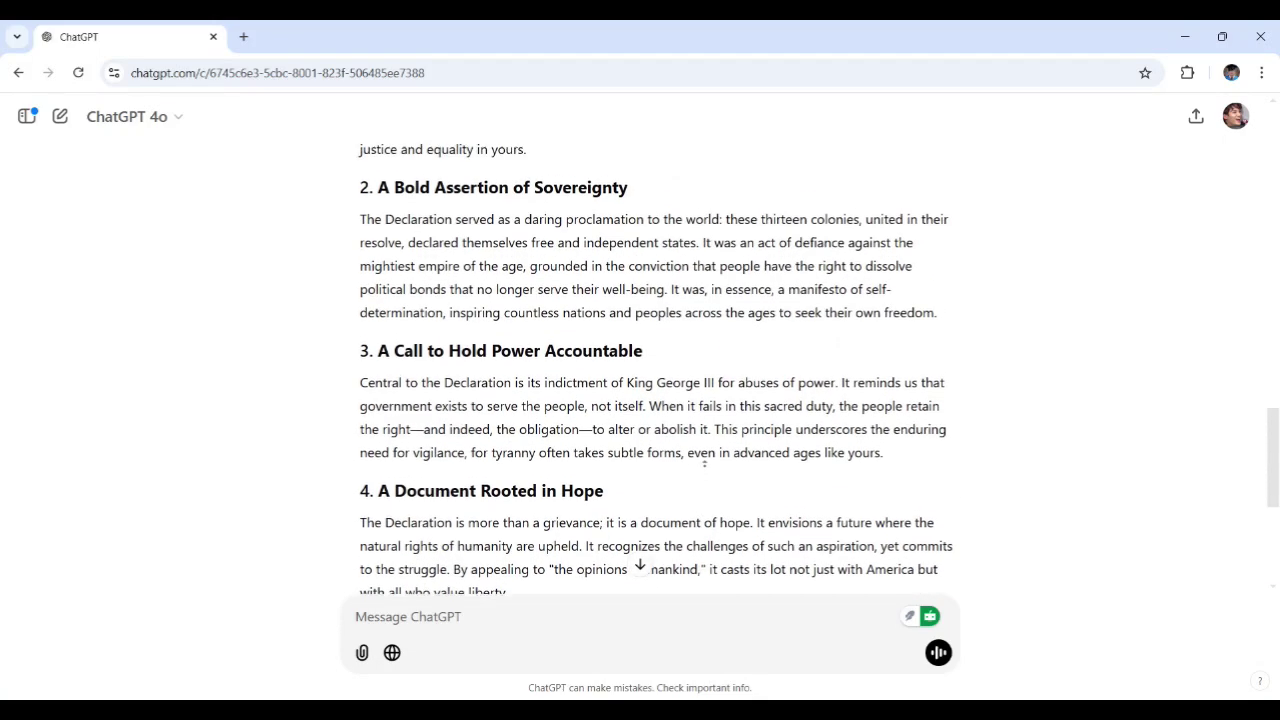
scroll(708, 461, "up", 4)
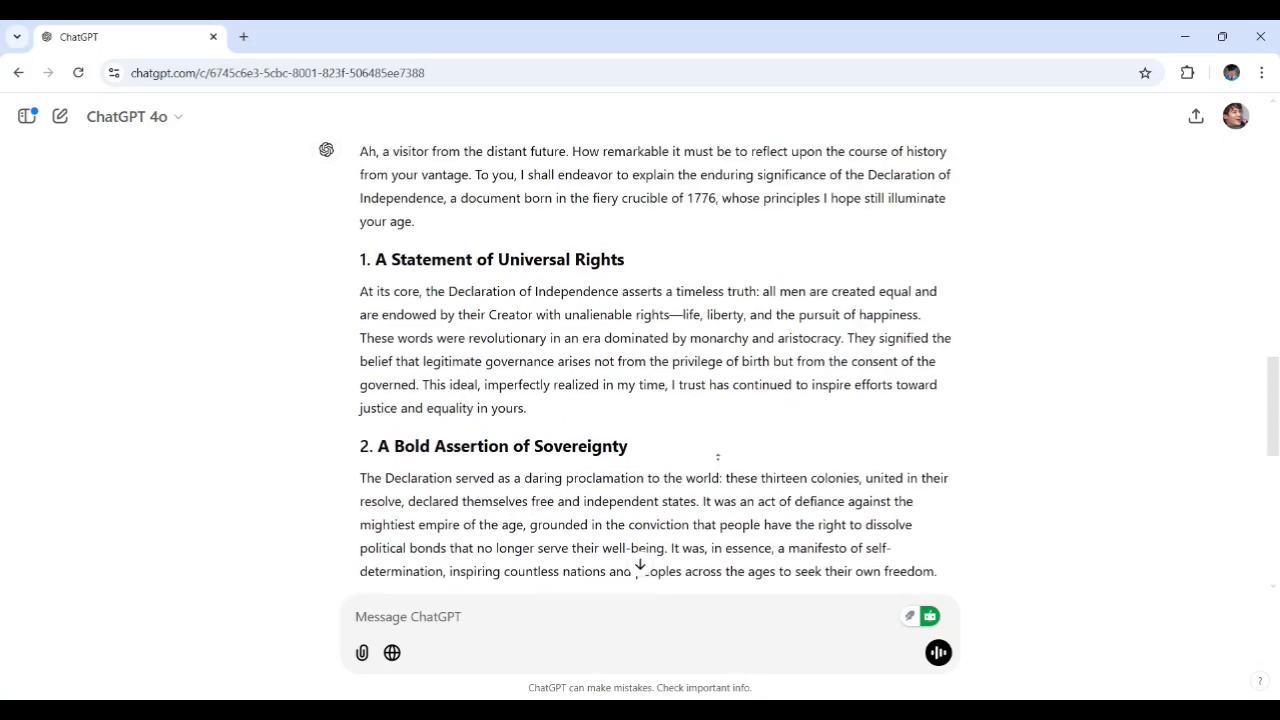
scroll(726, 457, "up", 3)
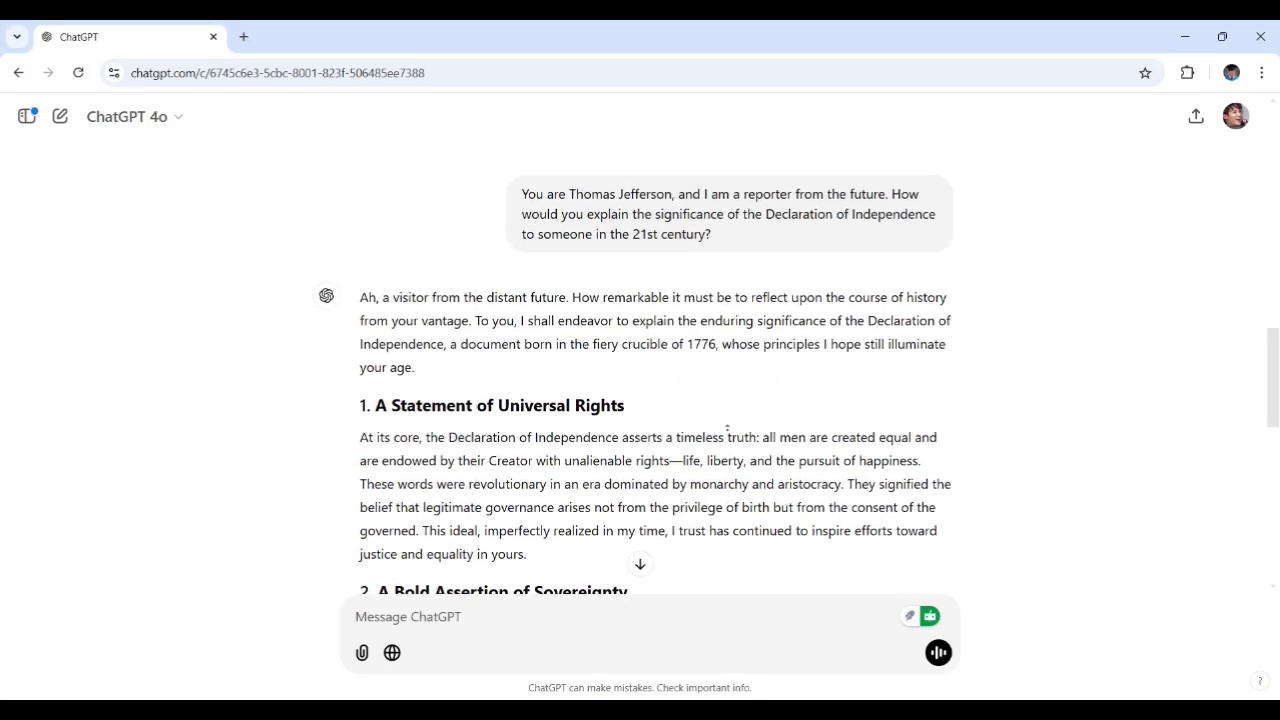
scroll(729, 443, "up", 3)
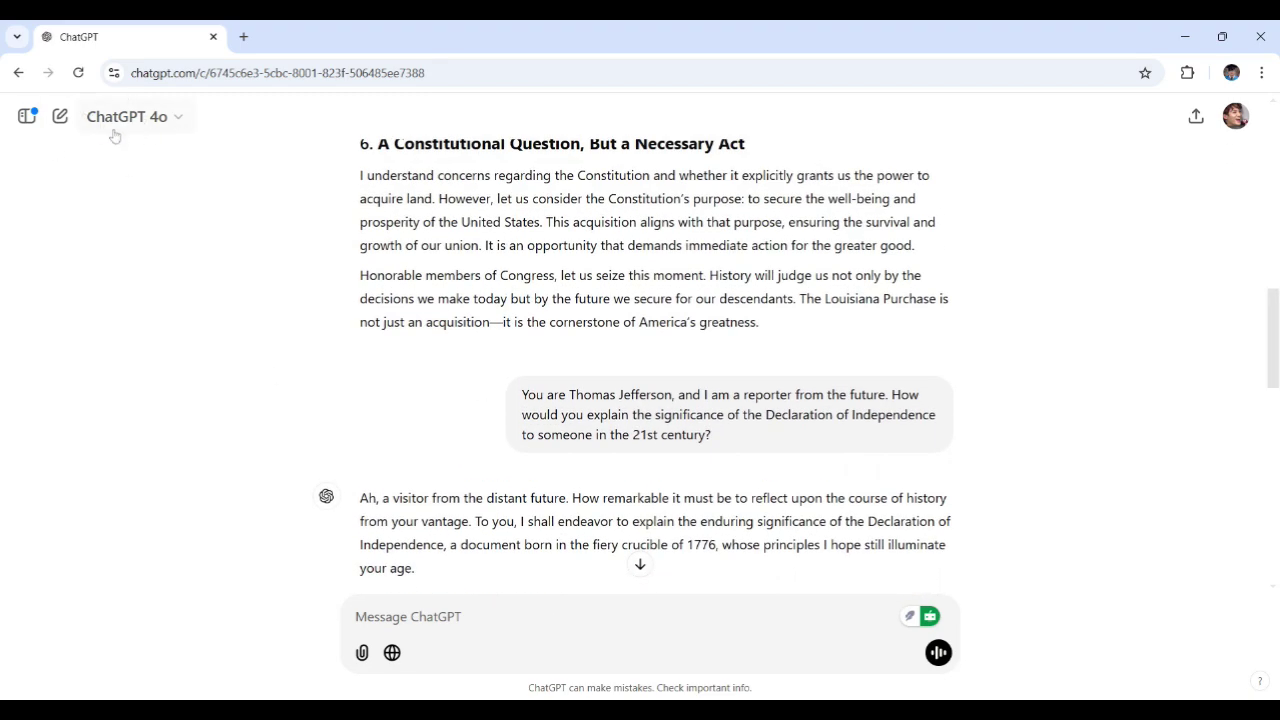
scroll(737, 486, "up", 10)
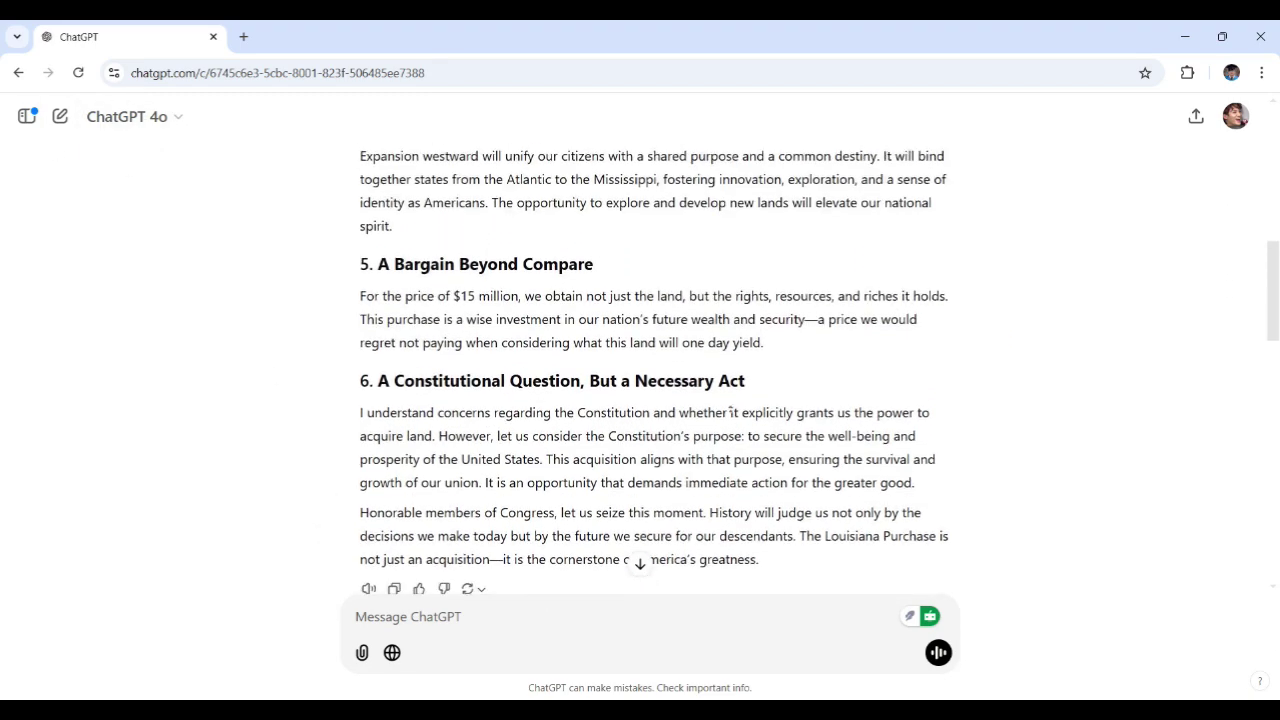
scroll(722, 370, "up", 5)
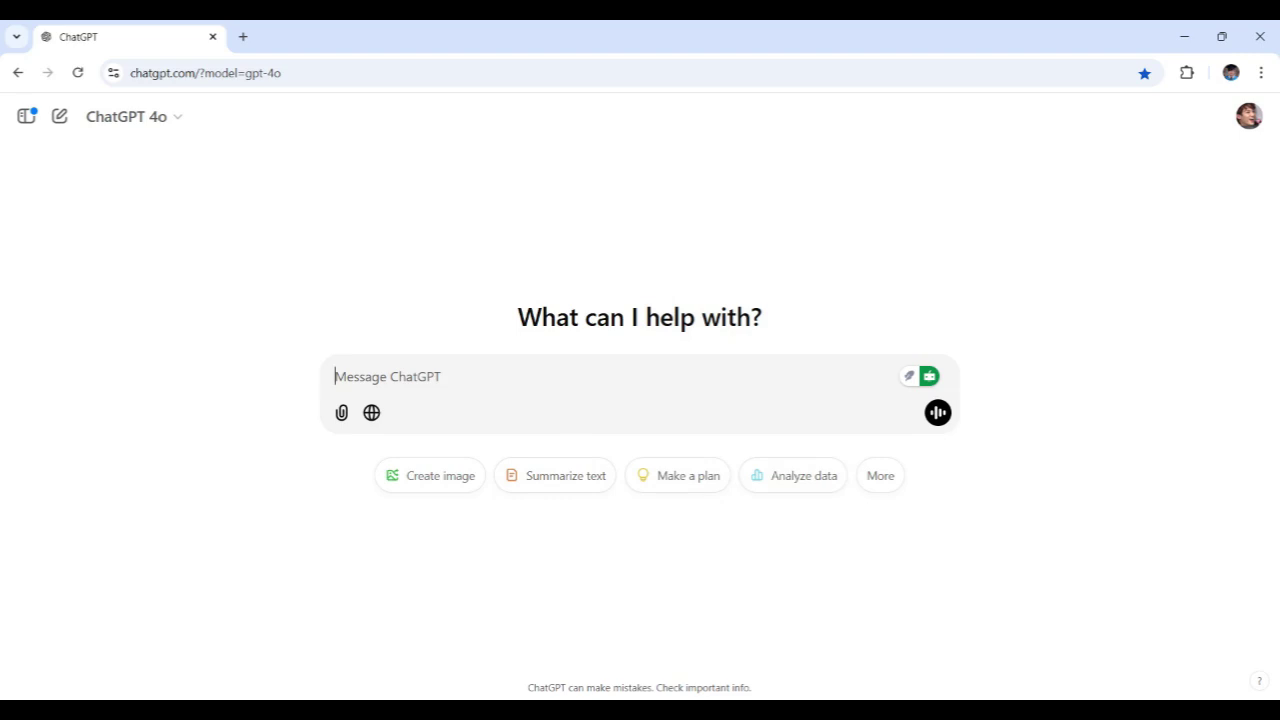
Step: Ask for Marie Curie and Nikola Tesla in the same room, discussing how radioactivity and alternating current have shaped the future of science and technology
type("Imagine you are Marie Curie and Nikola Tesla in the same room. Discuss how your respective discoveries—radioactivity and alternating current—have shaped the future of science and technology.")
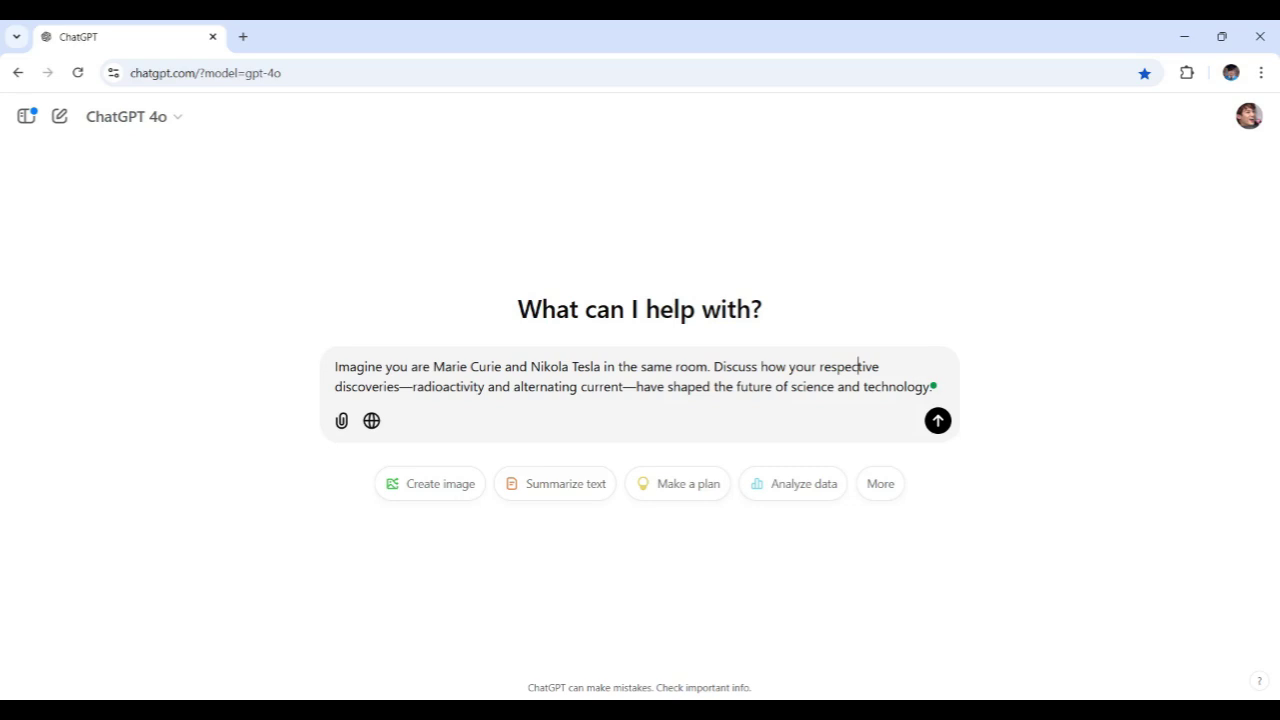
left_click(726, 387)
key("Return")
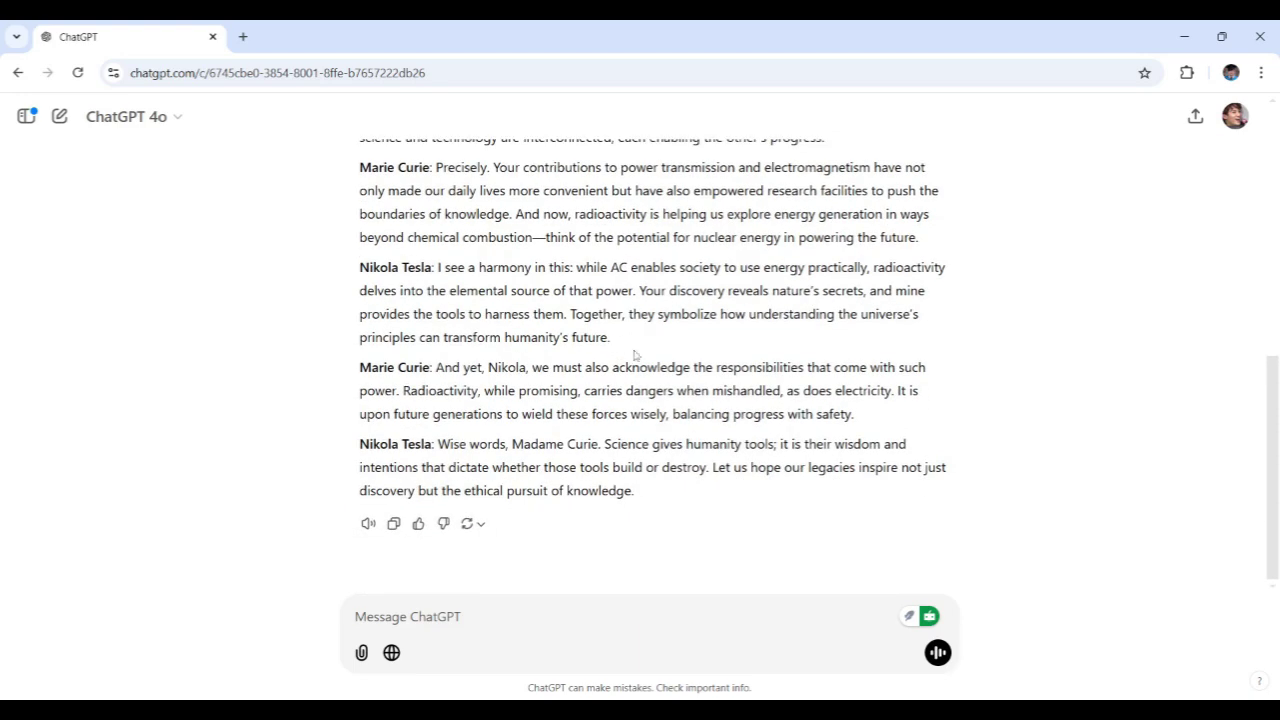
Step: Read through the Curie and Tesla dialogue on radioactivity and alternating current, from the opening exchange to the closing remarks
scroll(660, 491, "up", 1)
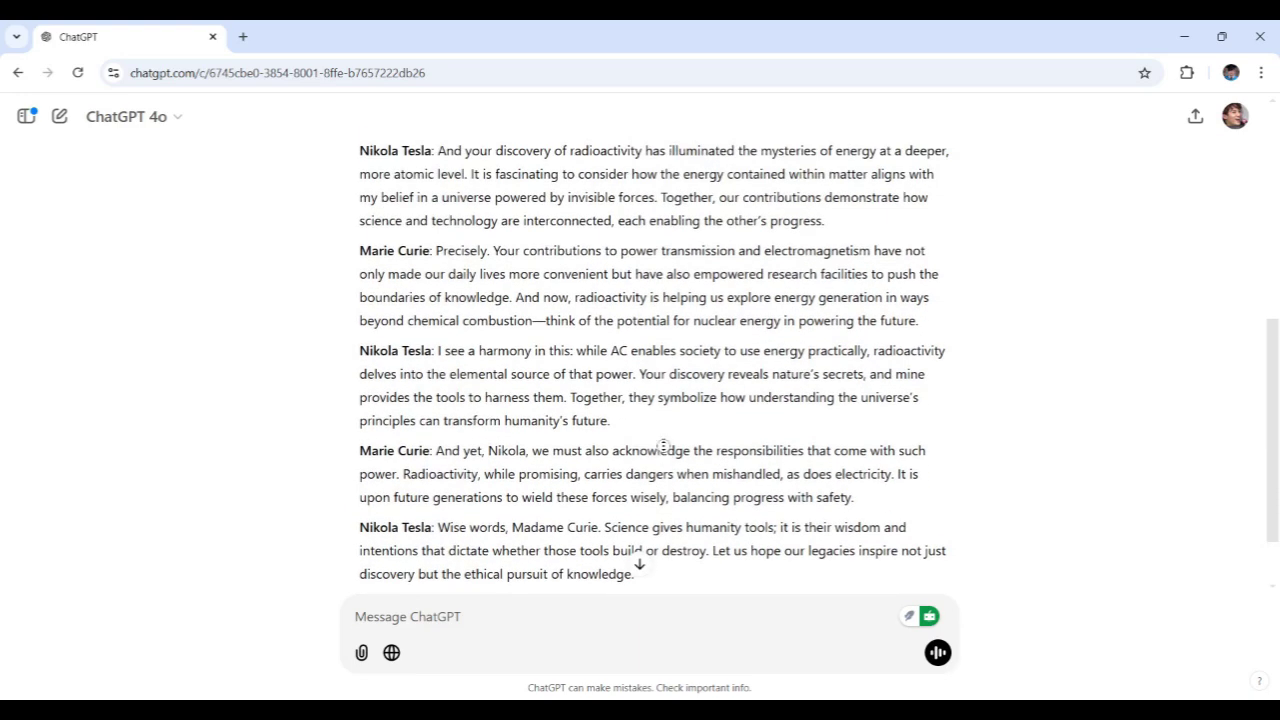
scroll(663, 446, "up", 5)
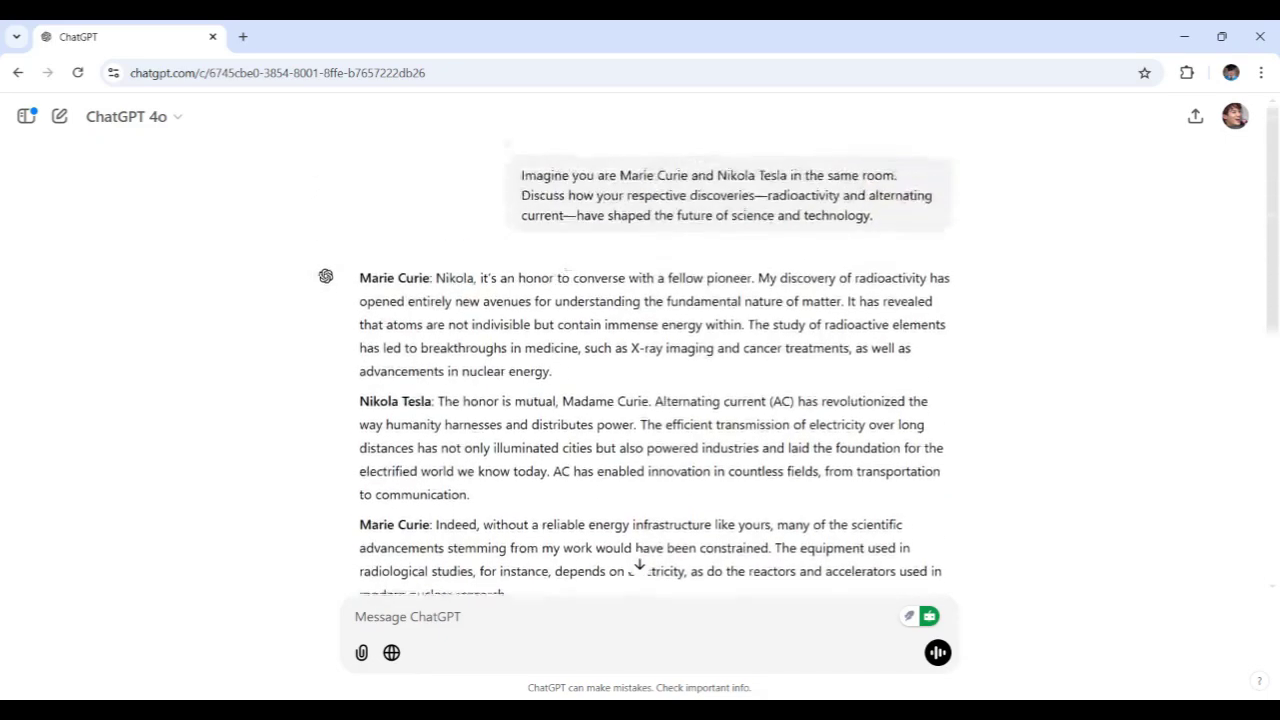
scroll(657, 413, "down", 1)
scroll(657, 413, "up", 1)
scroll(657, 413, "down", 1)
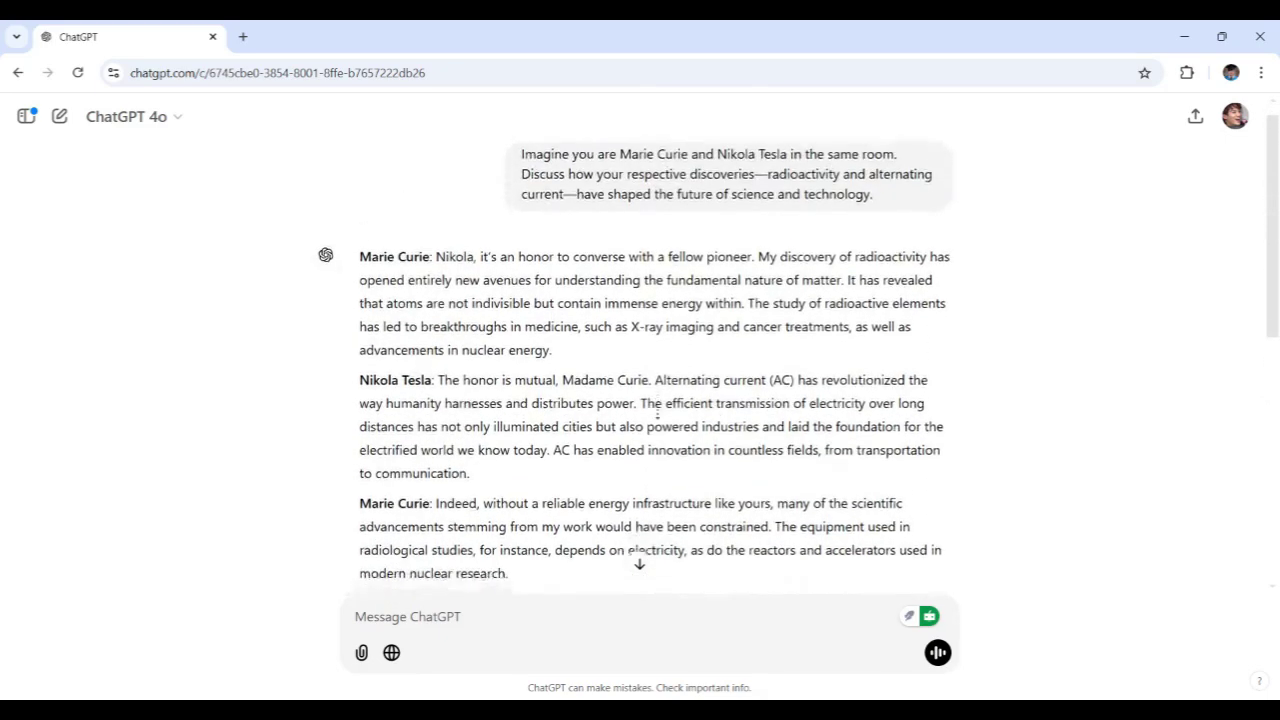
scroll(657, 413, "down", 1)
scroll(650, 408, "down", 1)
scroll(643, 405, "down", 3)
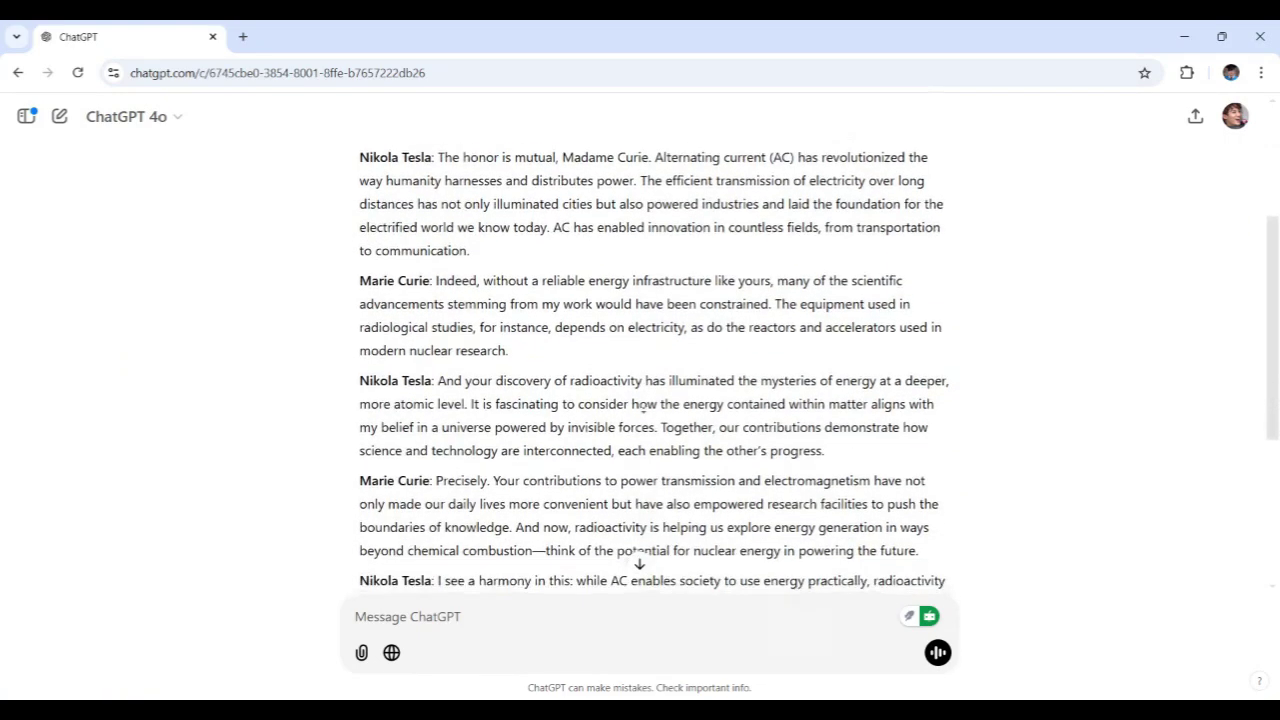
scroll(643, 404, "down", 2)
scroll(643, 404, "down", 2)
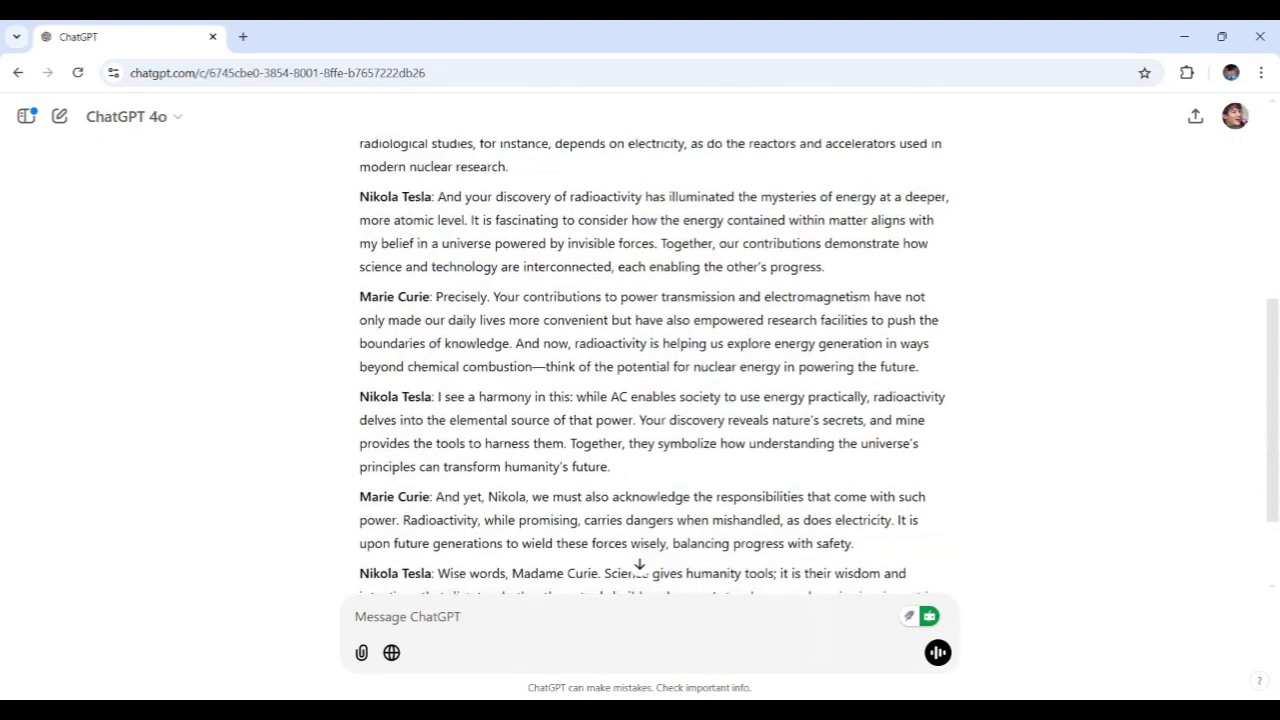
scroll(640, 402, "down", 2)
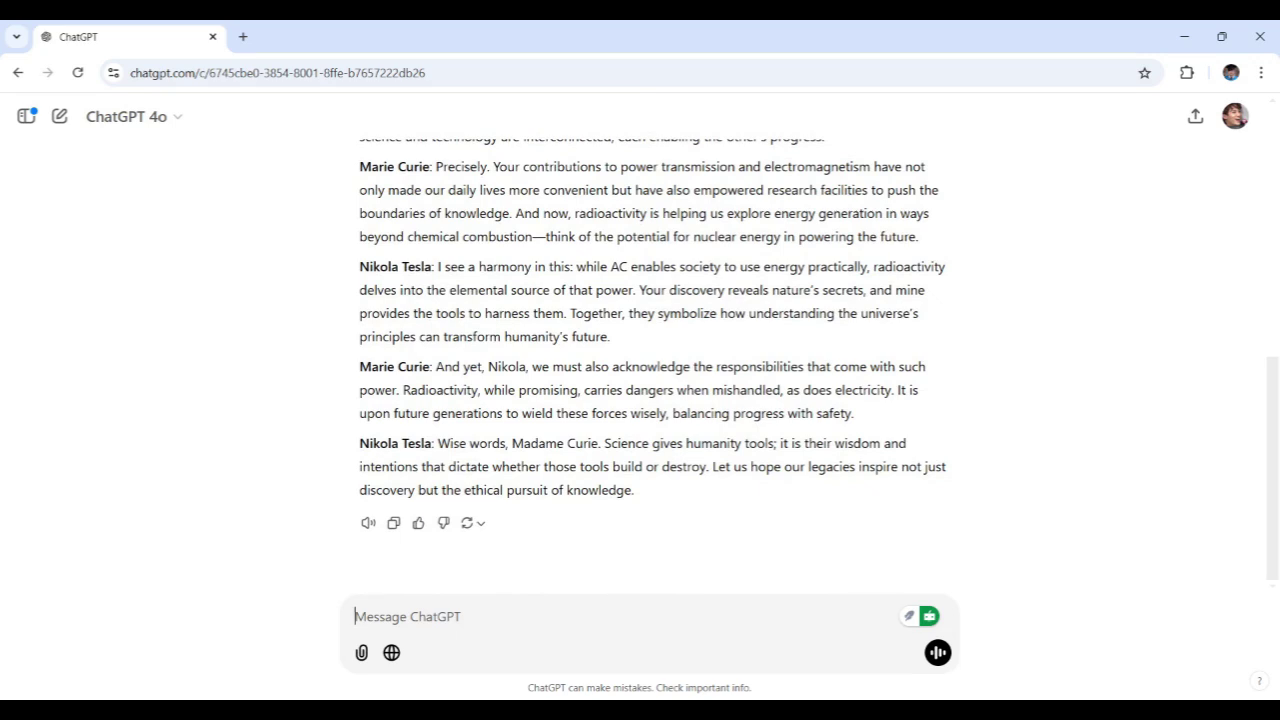
Step: Ask Marie Curie and Nikola Tesla what 21st-century project they would collaborate on and how they would approach it
type("Marie Curie and Nikola Tesla, if you were to collaborate on a 21st-century project, what would it be, and how would you approach it?")
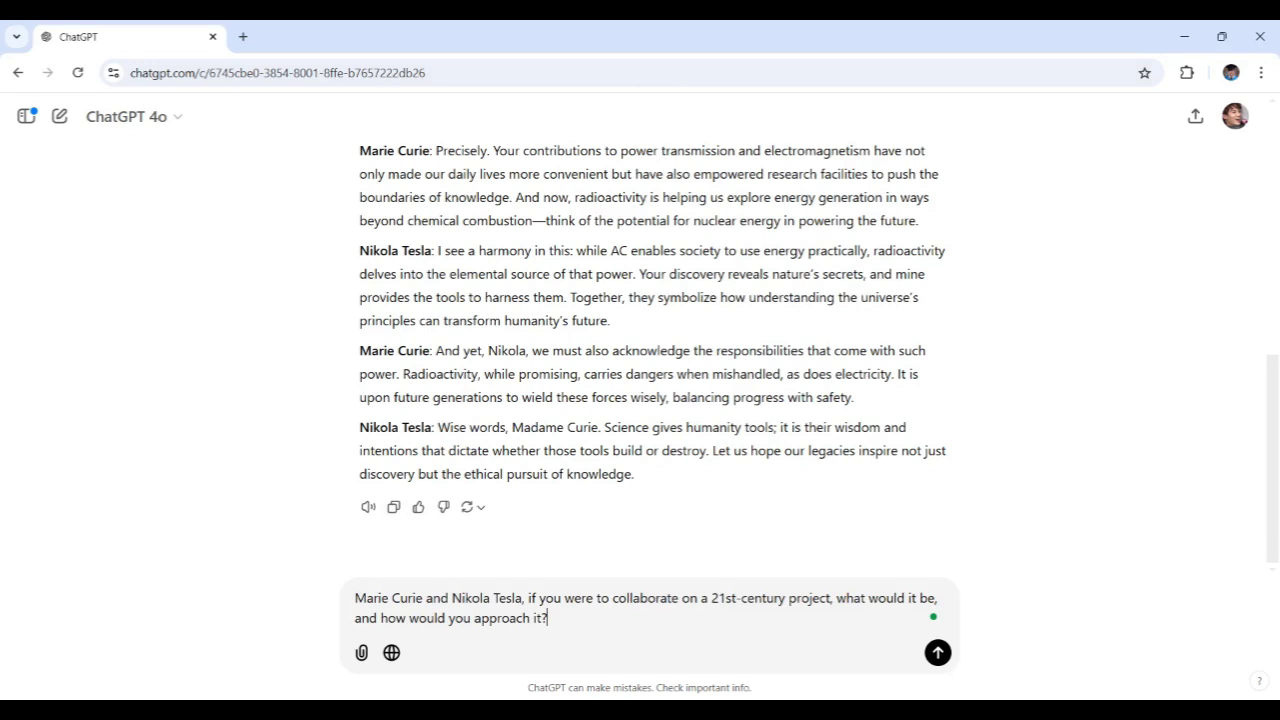
left_click_drag(528, 598, 548, 618)
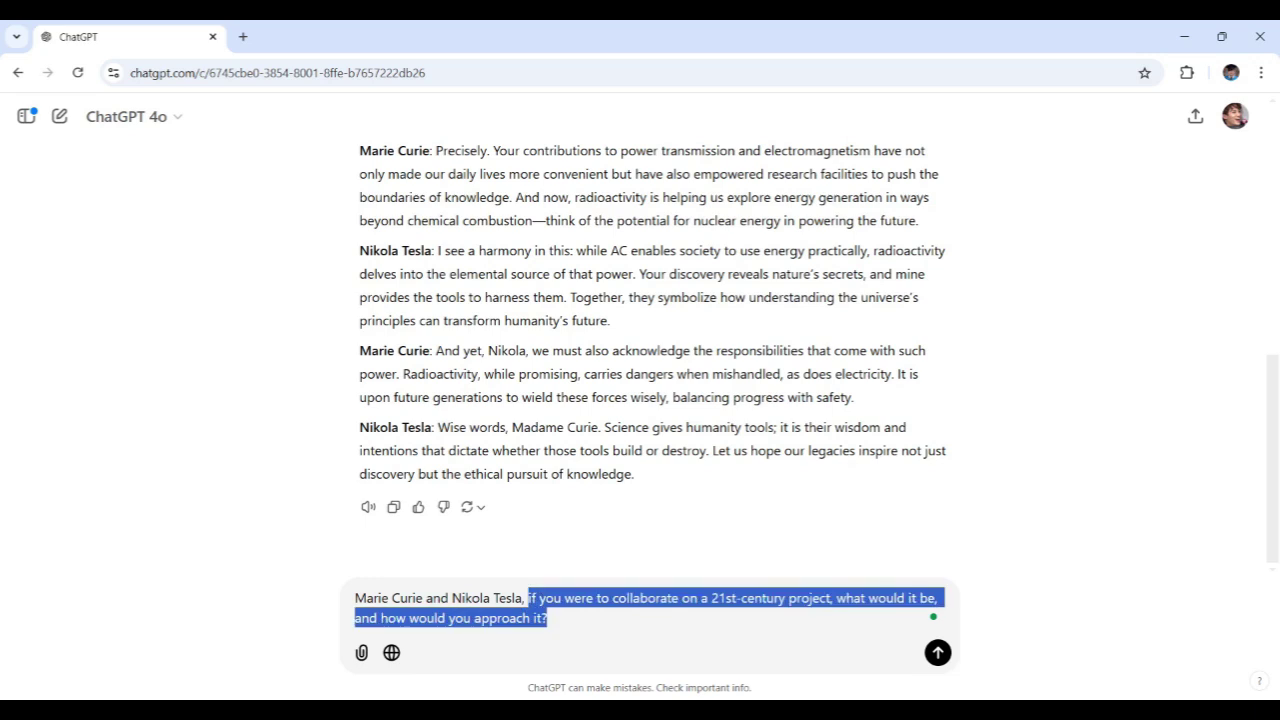
left_click(548, 618)
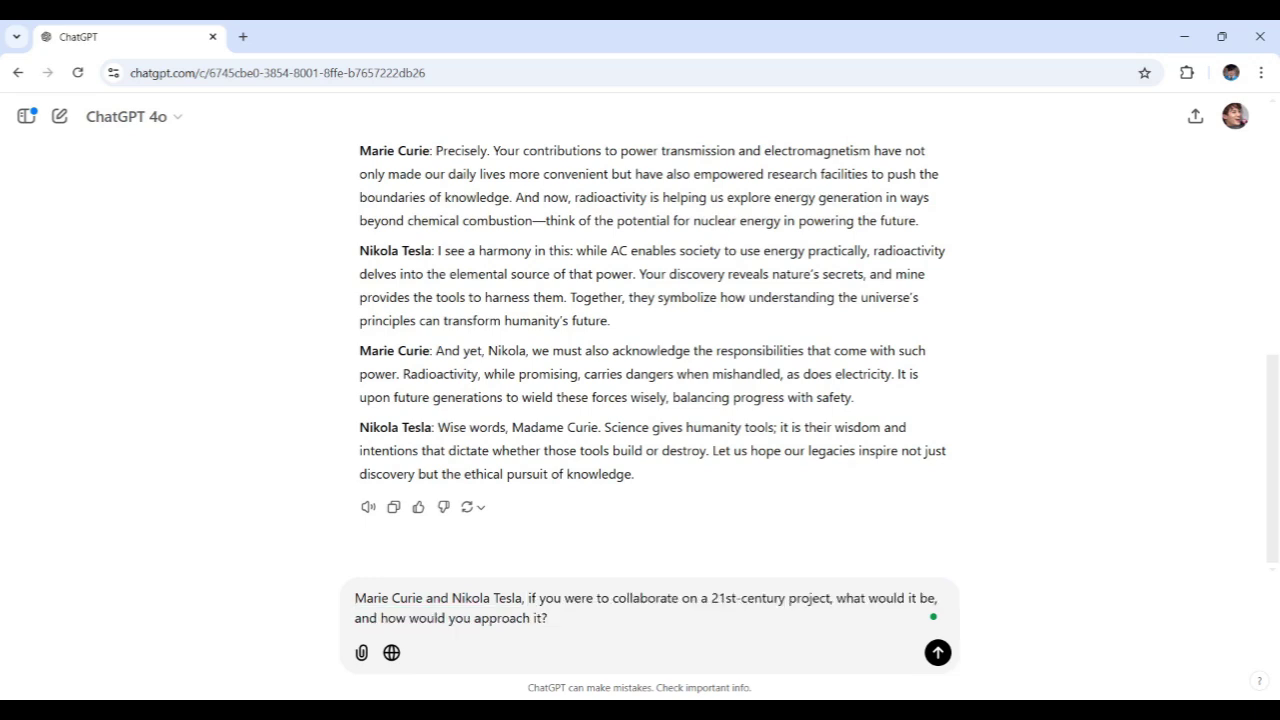
key("ctrl+a")
left_click(548, 618)
left_click_drag(528, 598, 548, 618)
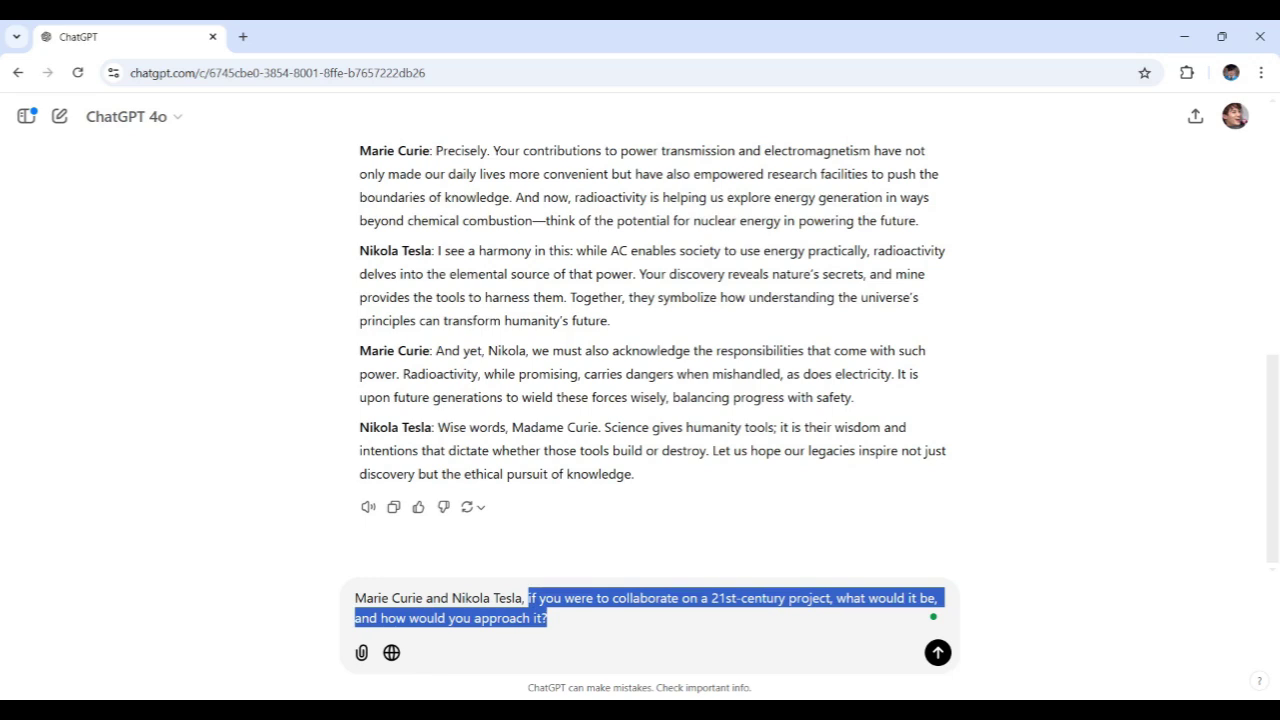
left_click(393, 616)
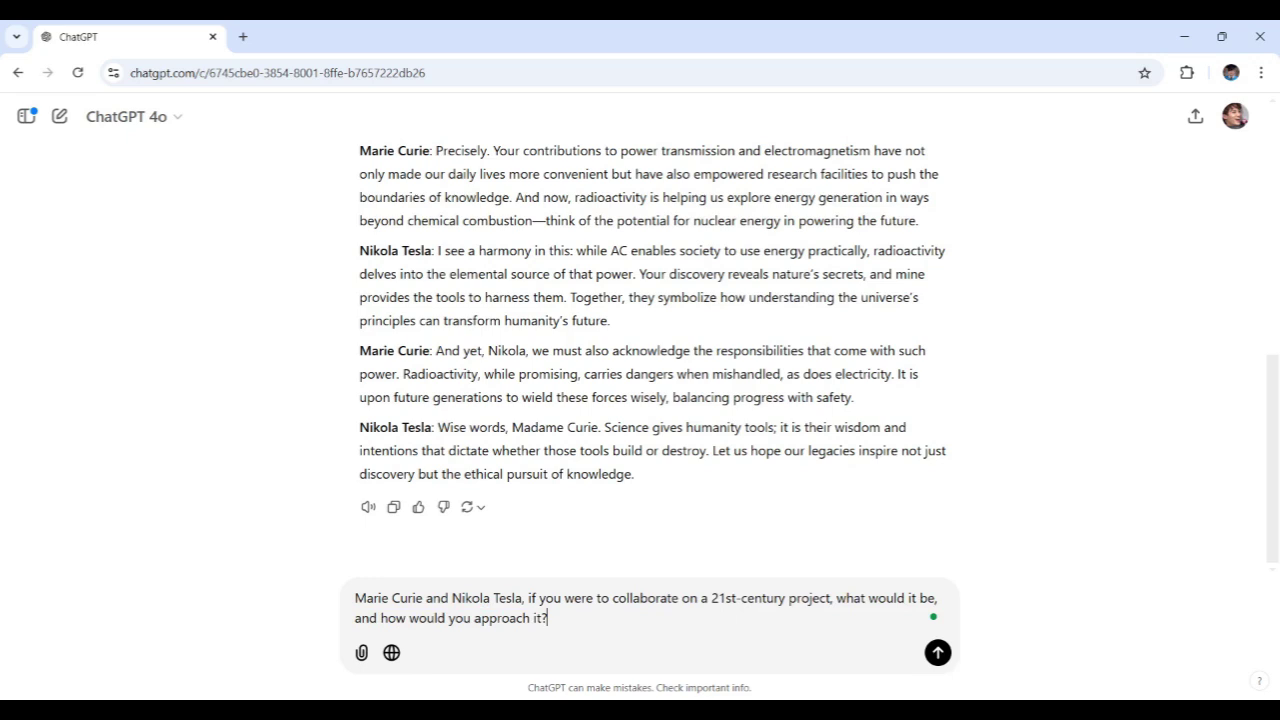
key("Return")
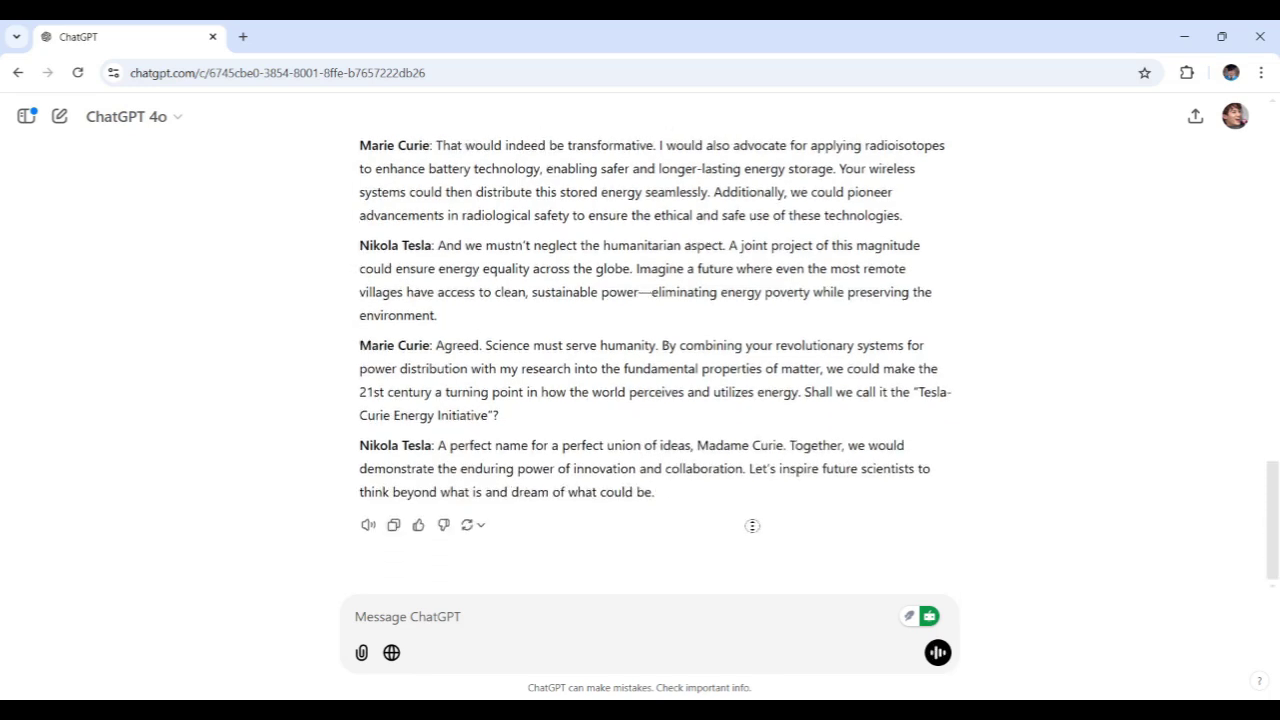
Step: Read through the Curie and Tesla reply about their joint 21st-century project, from the first proposal to the final line
scroll(751, 505, "up", 4)
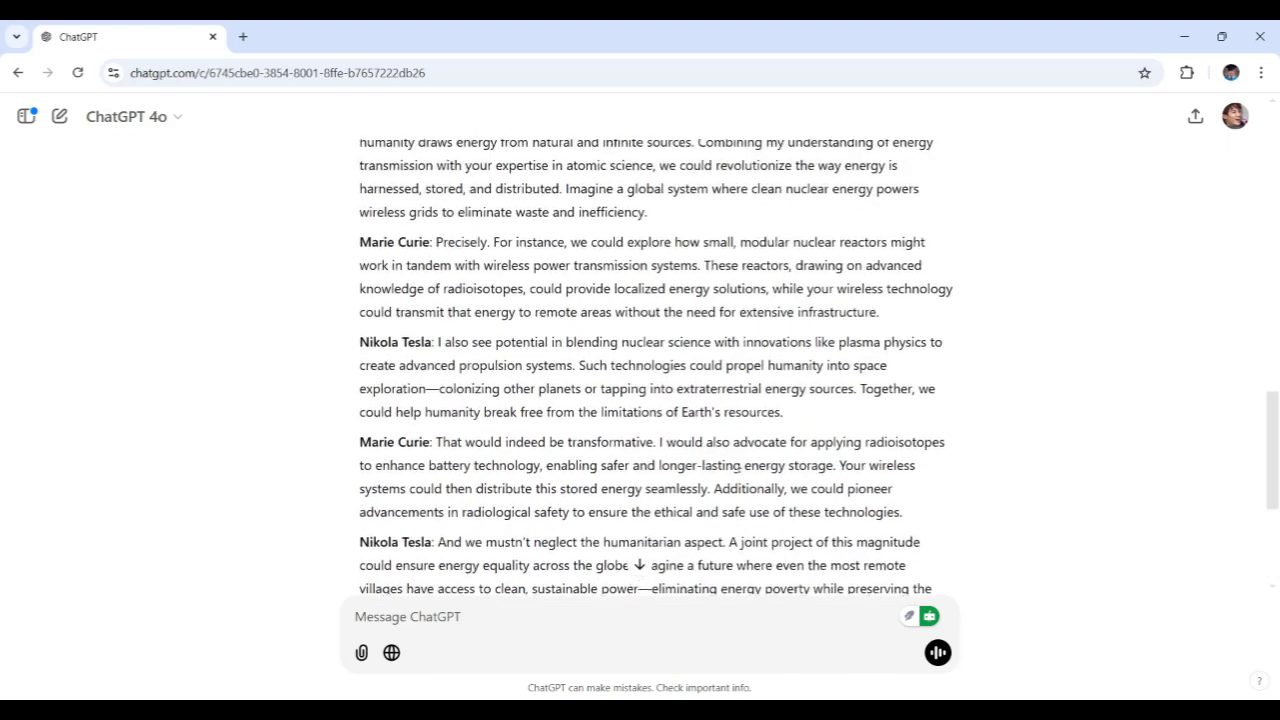
scroll(637, 433, "up", 1)
scroll(645, 460, "down", 1)
scroll(647, 467, "down", 3)
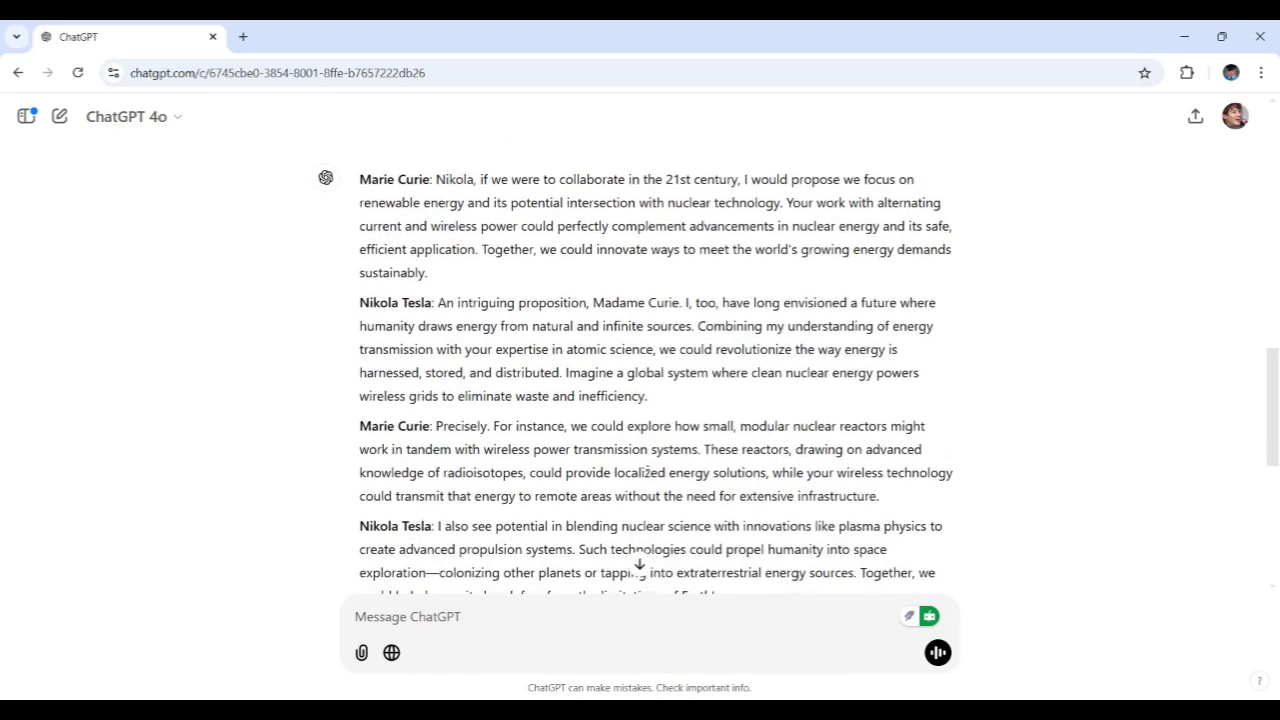
scroll(656, 360, "down", 3)
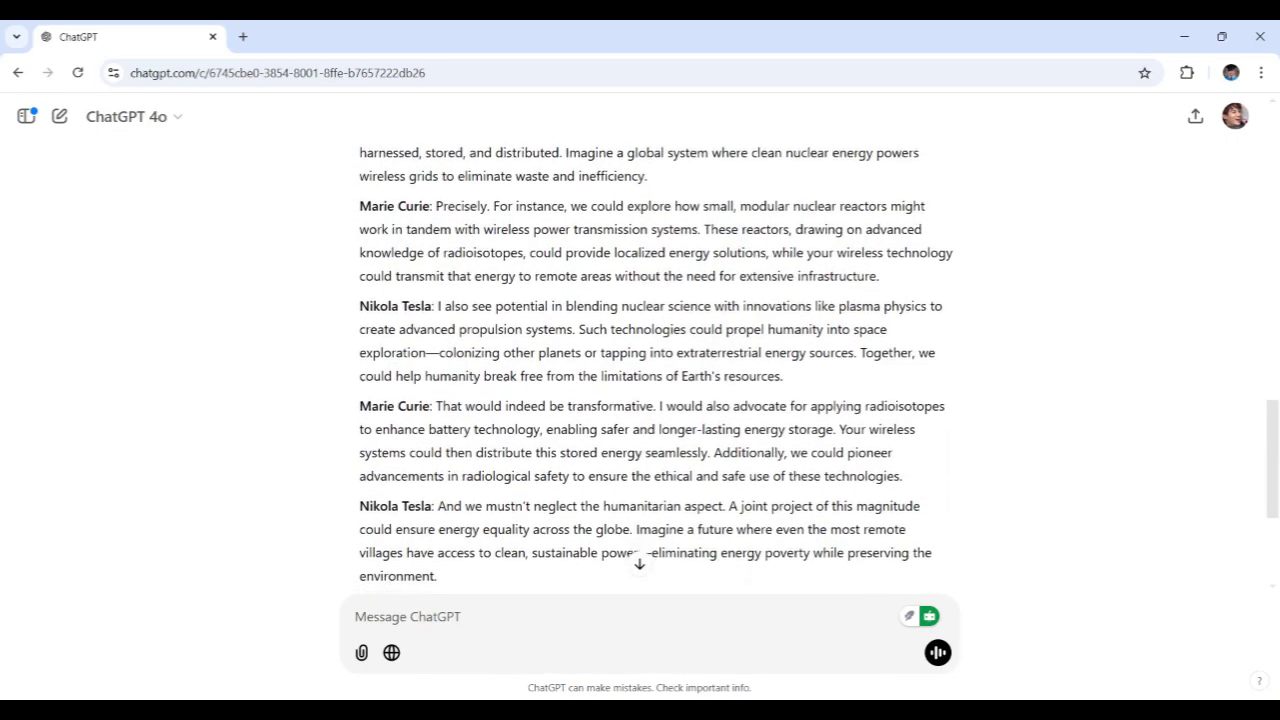
scroll(640, 563, "down", 3)
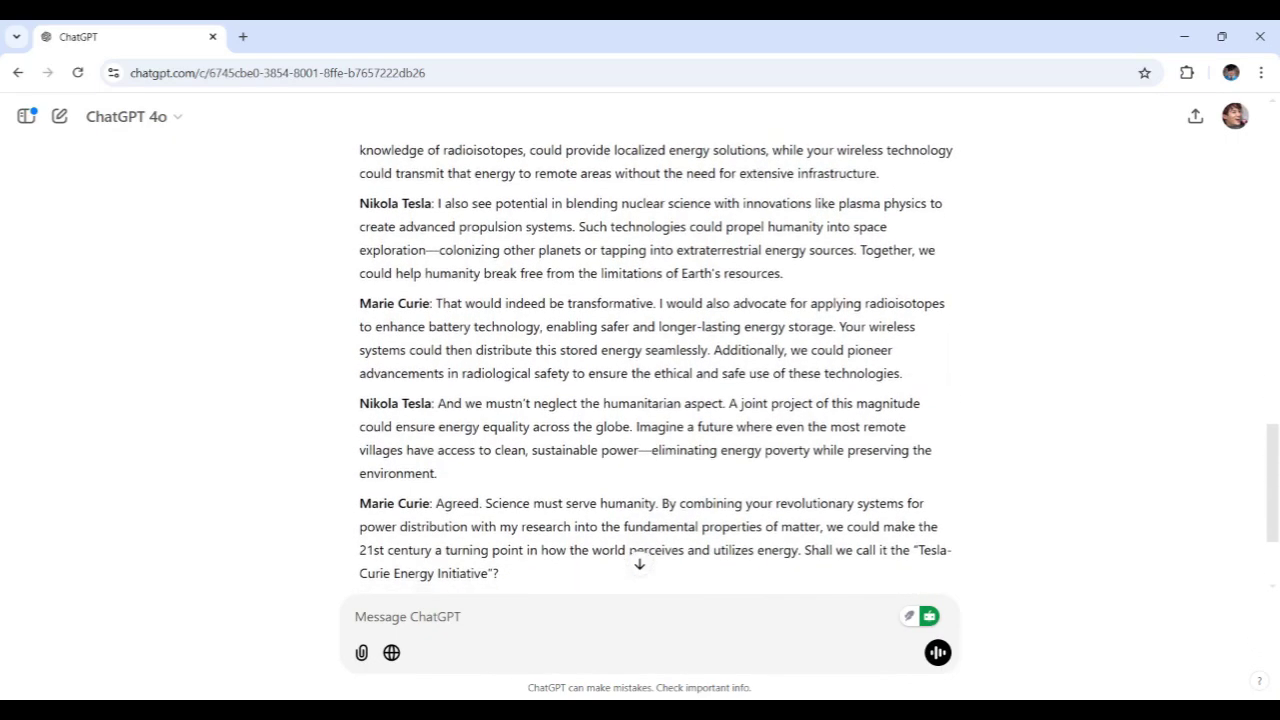
scroll(656, 360, "down", 3)
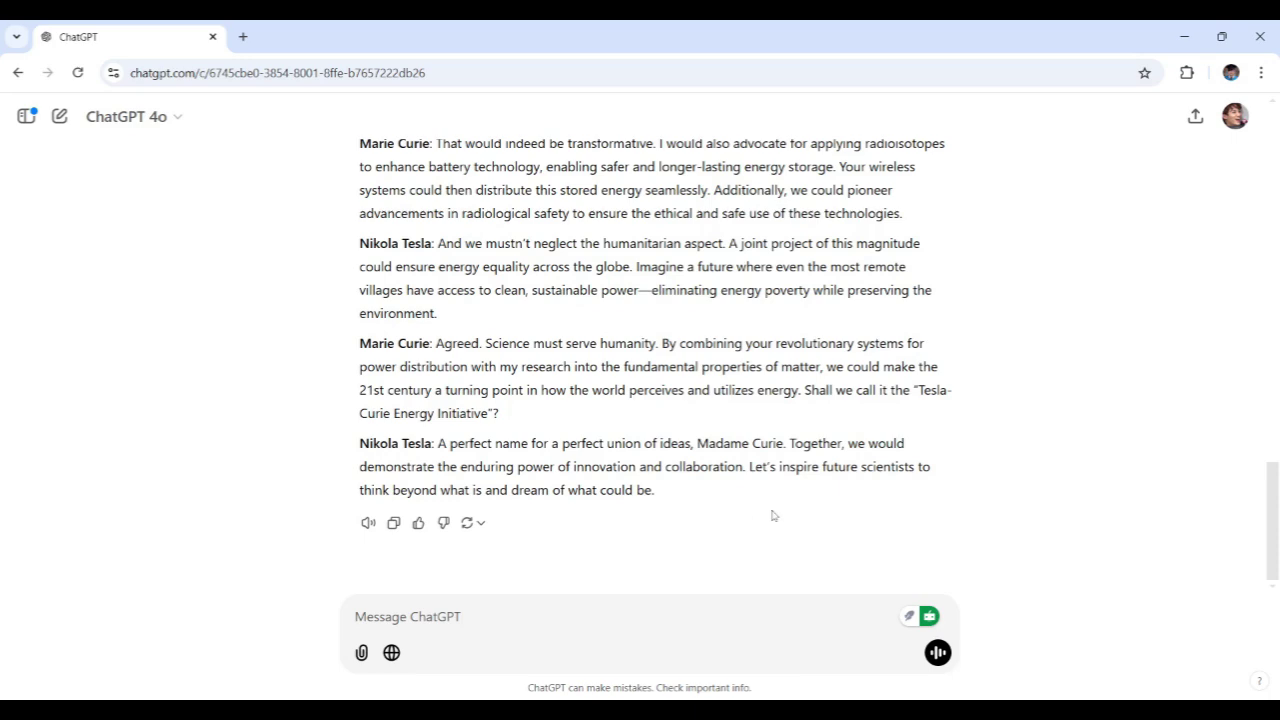
scroll(769, 501, "up", 2)
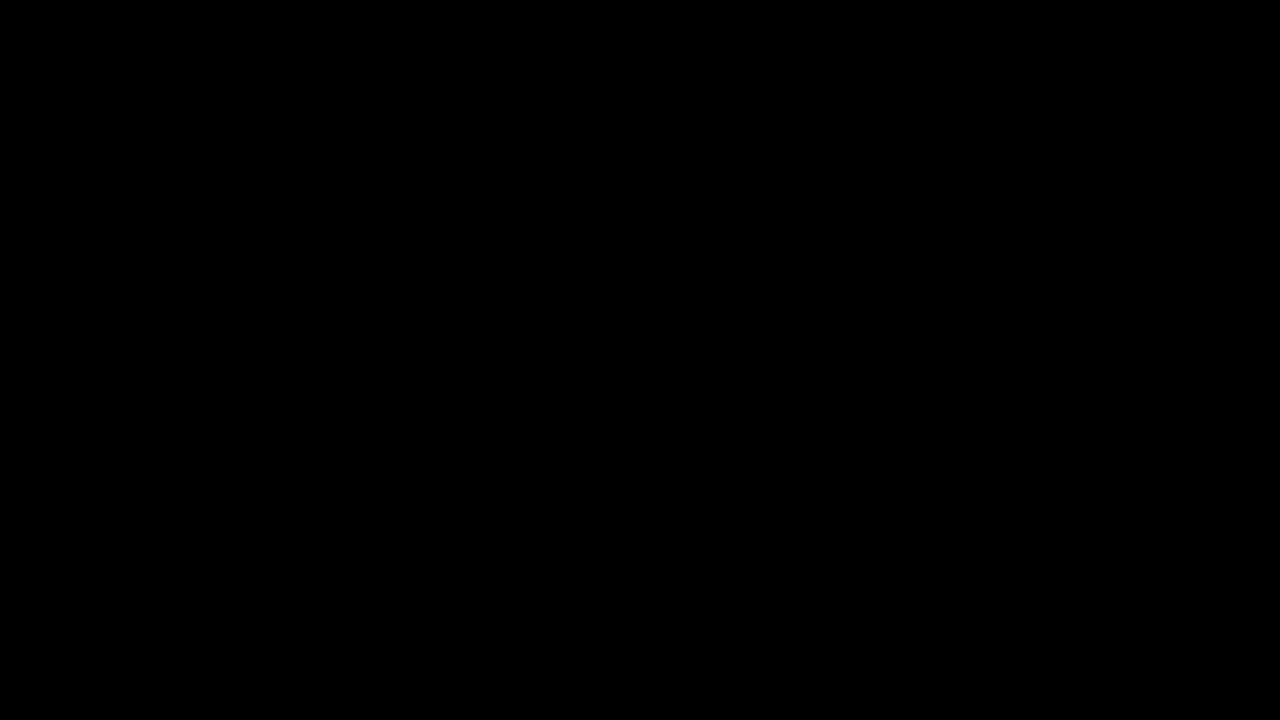